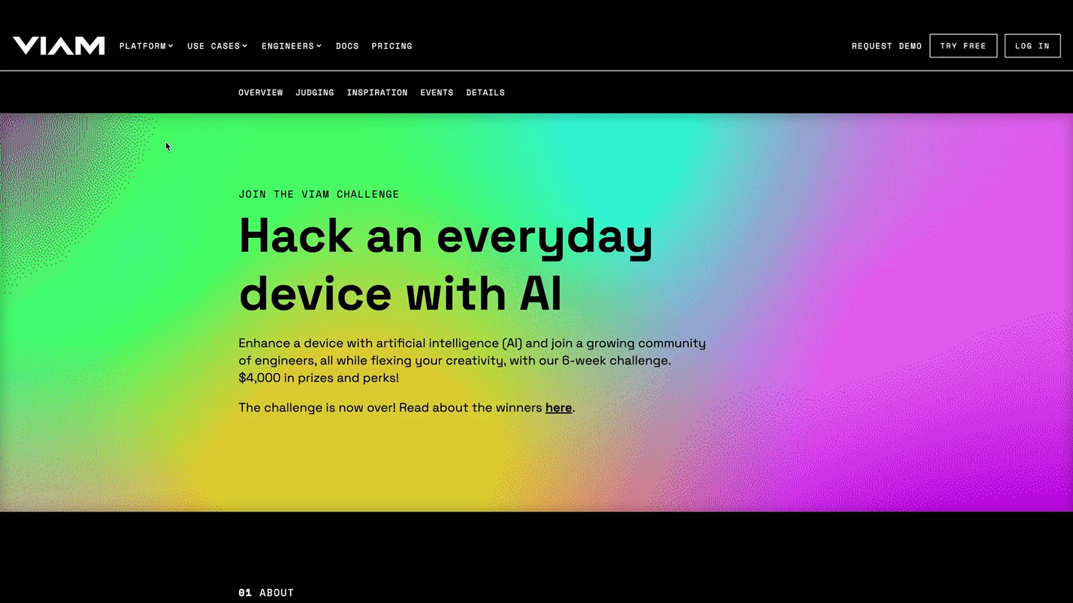
{"action": "scroll", "coordinate": [165, 146], "scroll_direction": "down", "scroll_amount": 3}
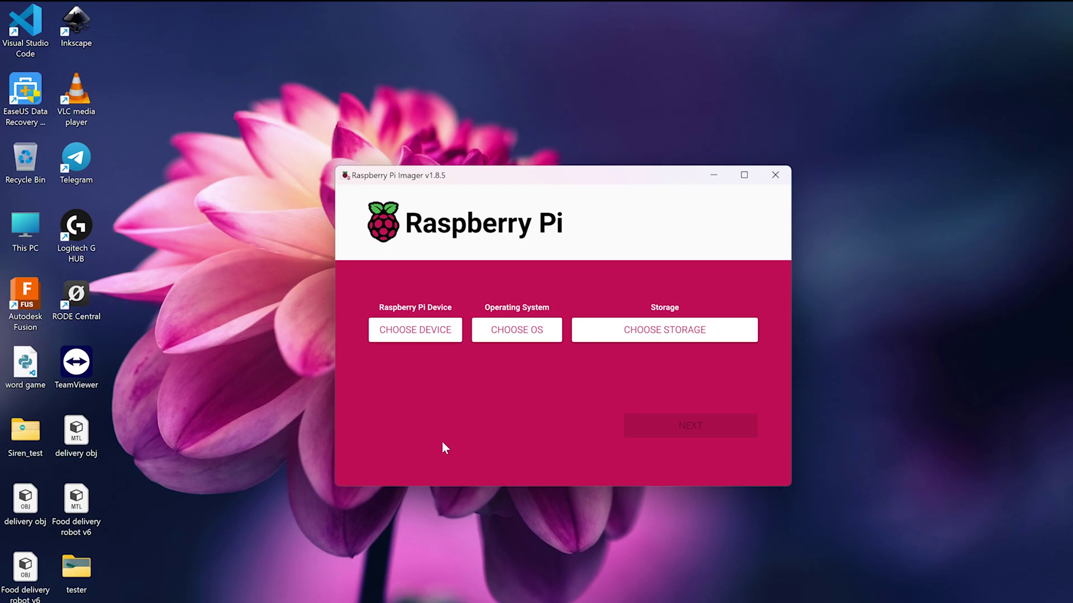
Choose Raspberry Pi Zero 2 W, Raspberry Pi OS (64-bit) and the USB storage device.
{"action": "left_click", "coordinate": [425, 331]}
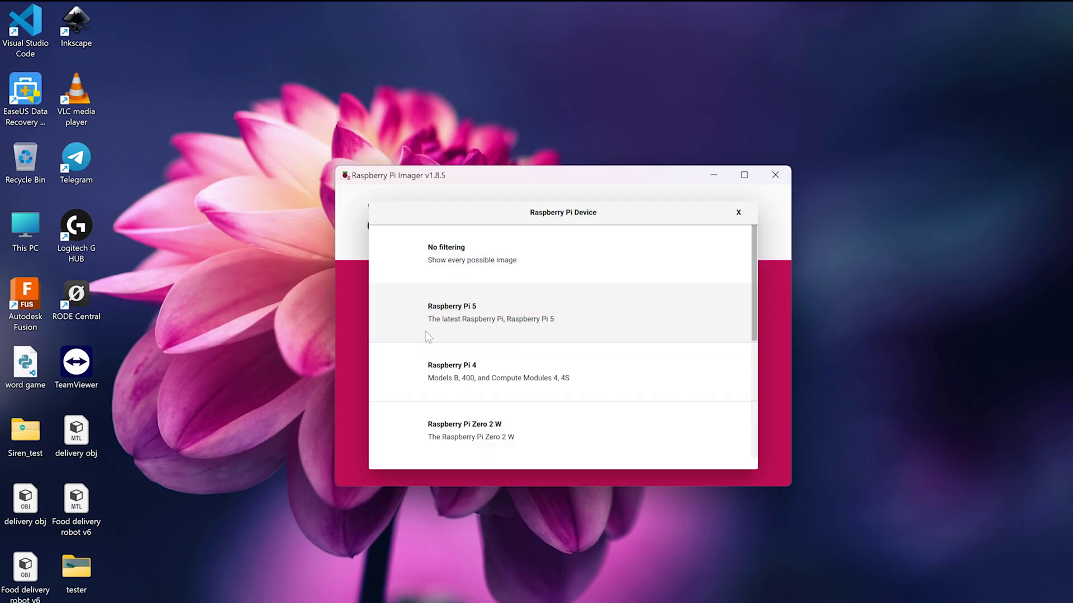
{"action": "left_click", "coordinate": [450, 441]}
{"action": "left_click", "coordinate": [533, 339]}
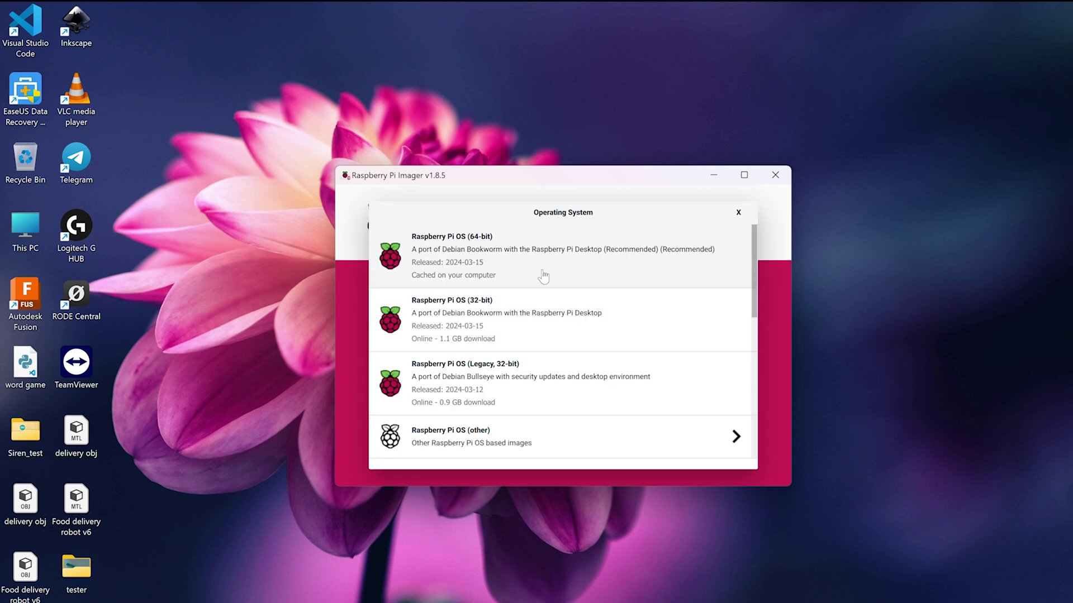
{"action": "left_click", "coordinate": [539, 267]}
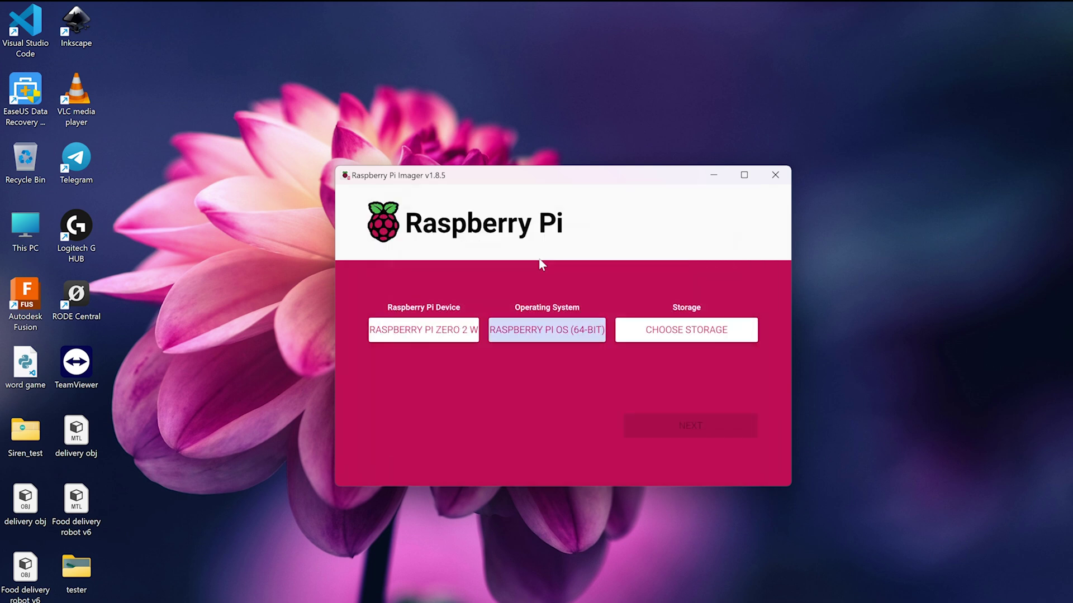
{"action": "left_click", "coordinate": [694, 337]}
{"action": "left_click", "coordinate": [565, 251]}
{"action": "left_click", "coordinate": [682, 434]}
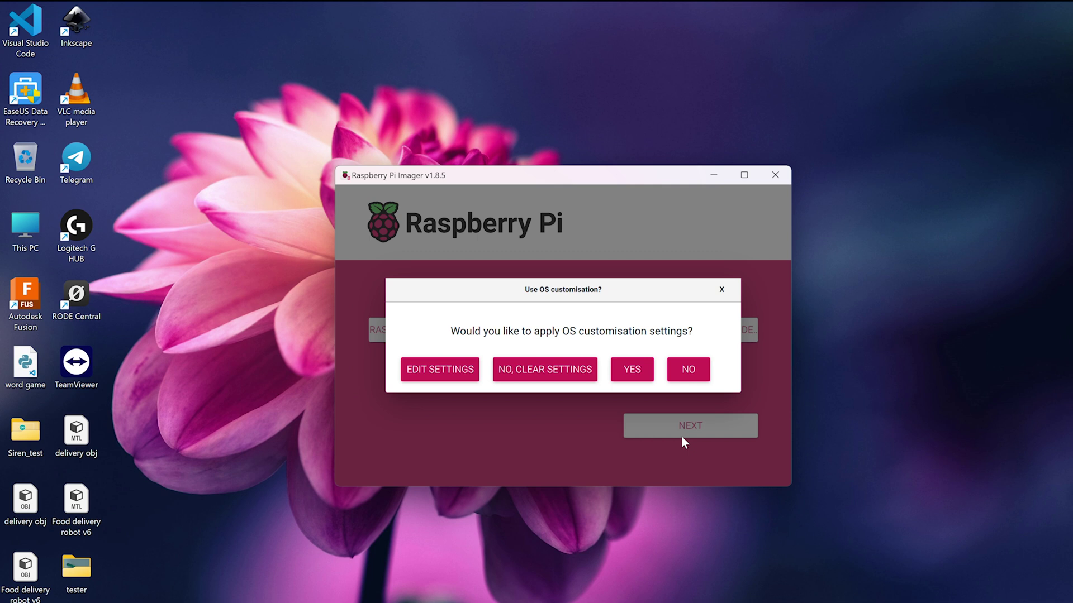
Set the user and Wi-Fi passwords, save the customisation, and confirm erasing the storage.
{"action": "left_click", "coordinate": [448, 370]}
{"action": "left_click", "coordinate": [541, 254]}
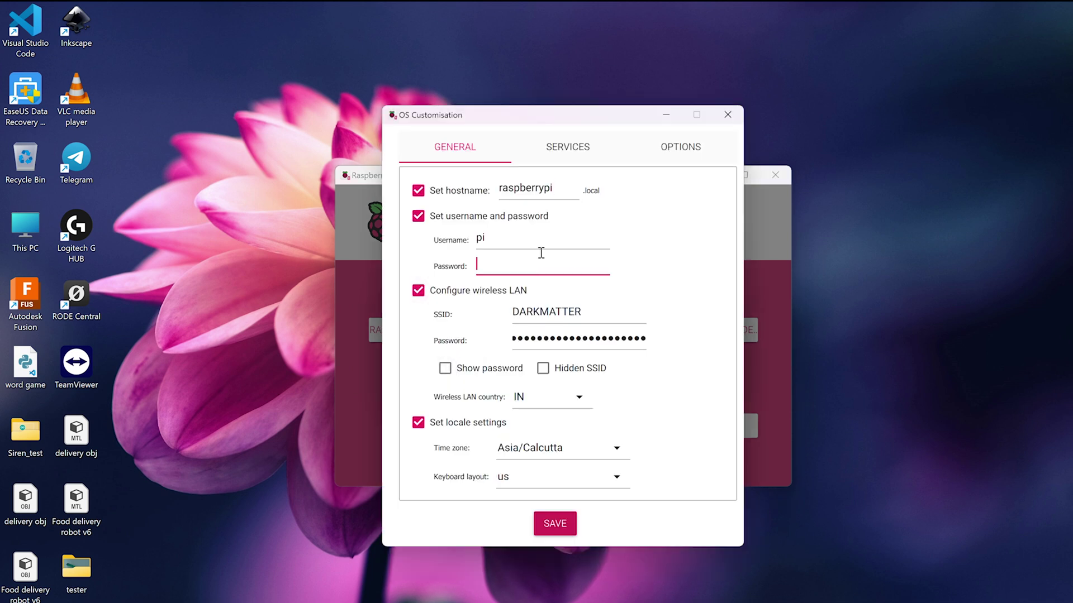
{"action": "left_click", "coordinate": [561, 339]}
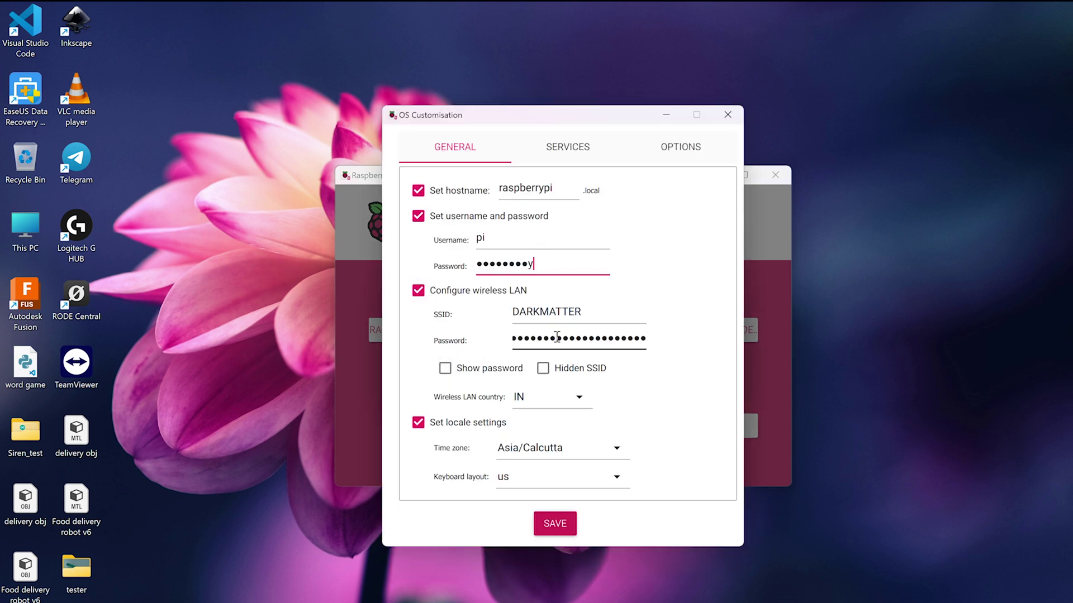
{"action": "key", "text": "BackSpace"}
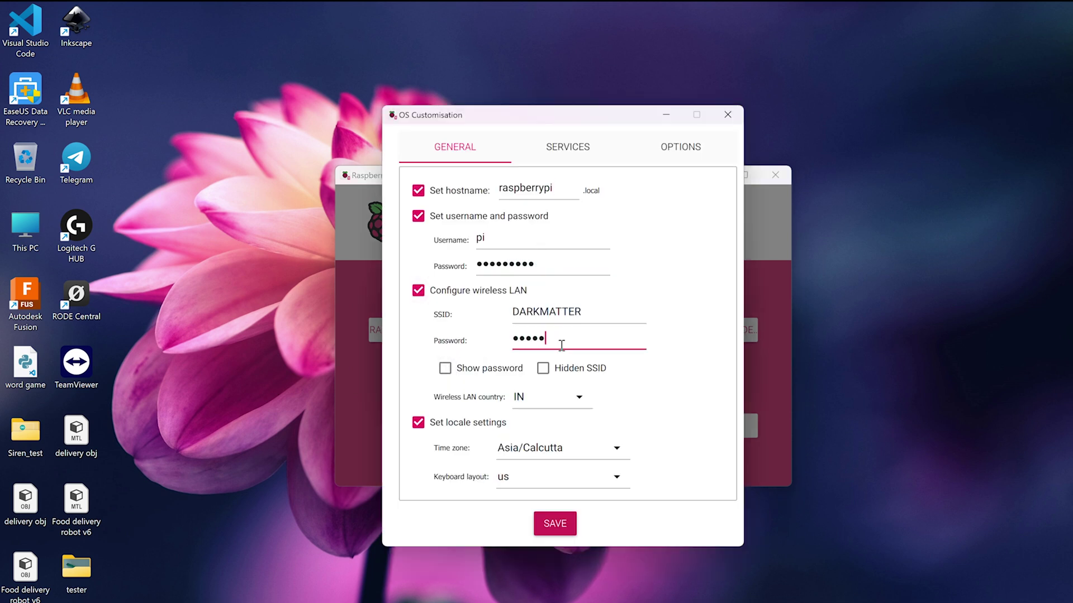
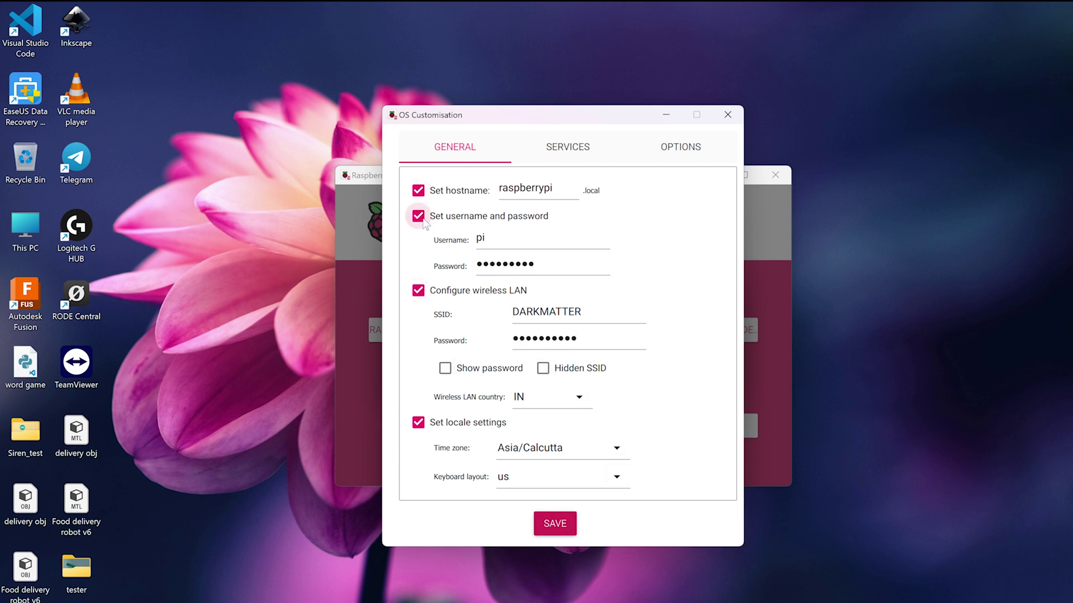
{"action": "left_click", "coordinate": [549, 525]}
{"action": "left_click", "coordinate": [631, 370]}
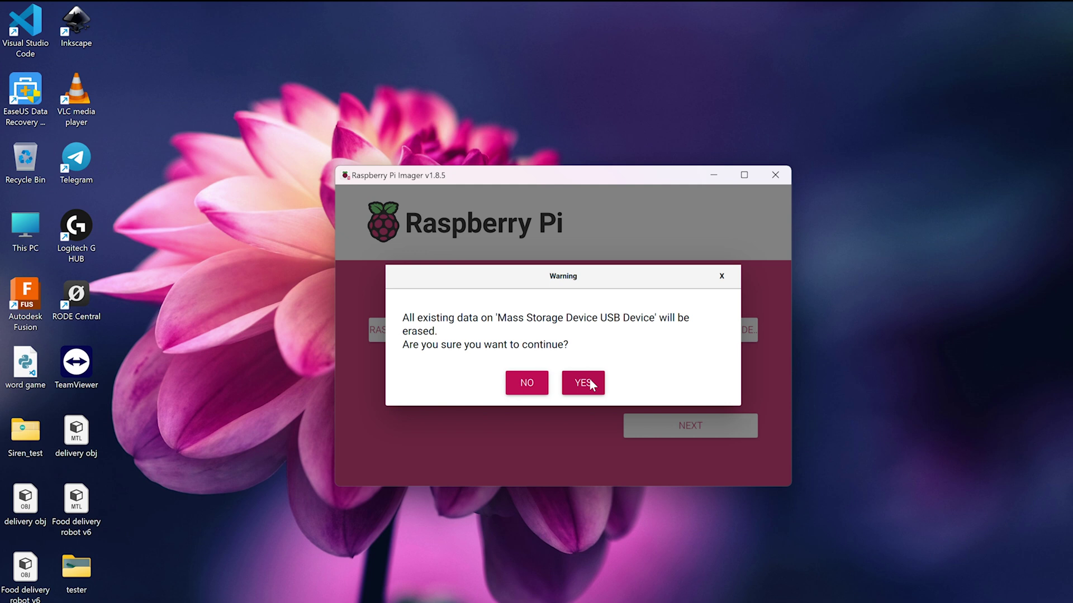
{"action": "left_click", "coordinate": [590, 378]}
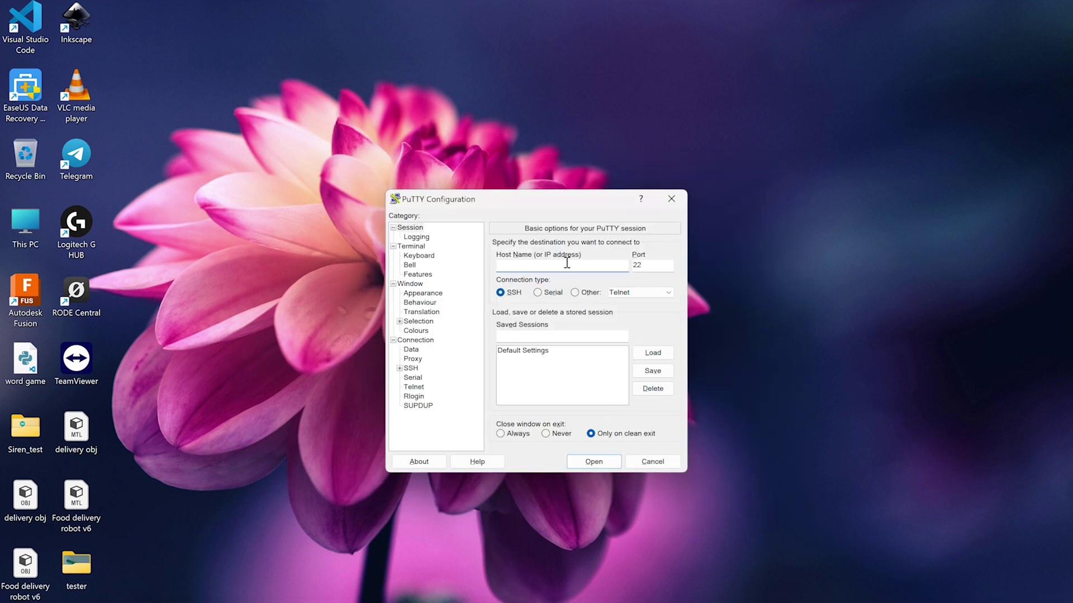
{"action": "type", "text": "10.136.1.2"}
Connect to the Pi over SSH, accept its host key, and log in as pi.
{"action": "left_click", "coordinate": [592, 462]}
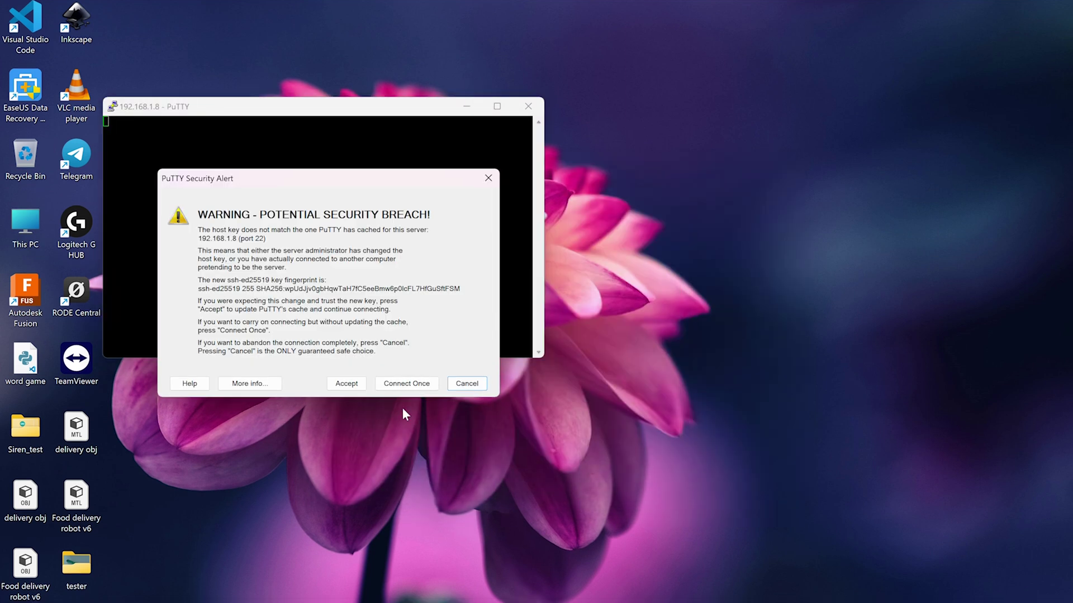
{"action": "left_click", "coordinate": [352, 384]}
{"action": "type", "text": "pi"}
{"action": "key", "text": "Return"}
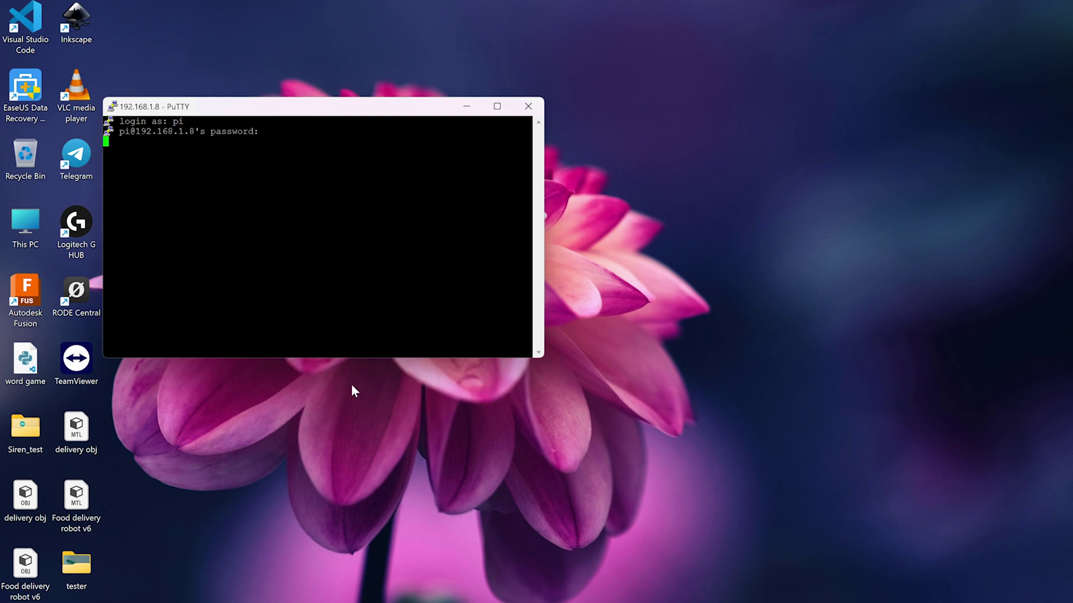
{"action": "key", "text": "Return"}
{"action": "left_click_drag", "start_coordinate": [381, 107], "coordinate": [542, 178]}
{"action": "type", "text": "sudo raspi-"}
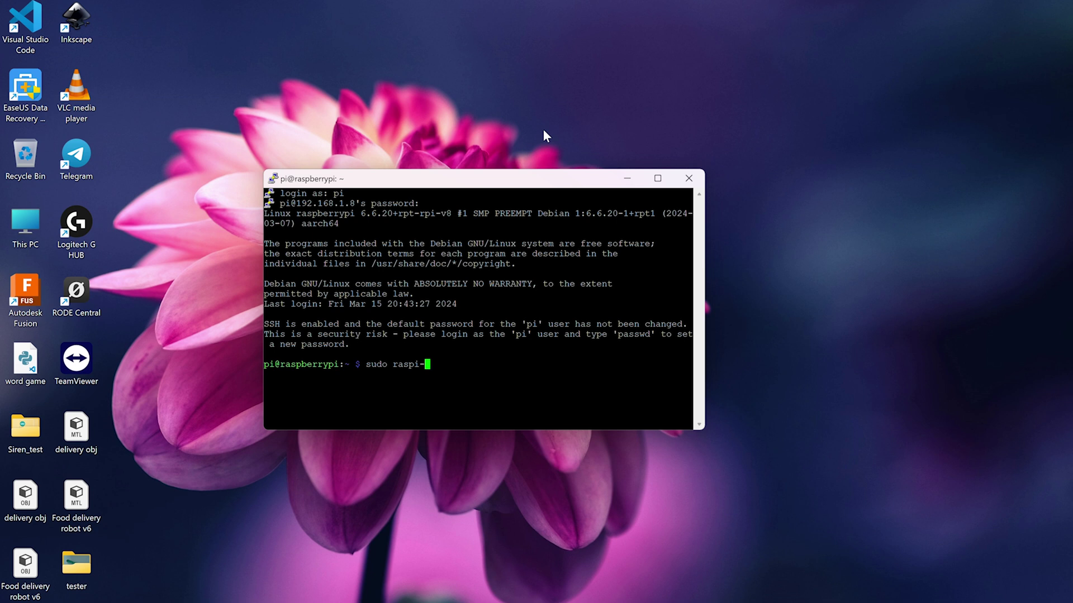
{"action": "type", "text": "config"}
Enable the VNC server through sudo raspi-config Interface Options.
{"action": "key", "text": "Return"}
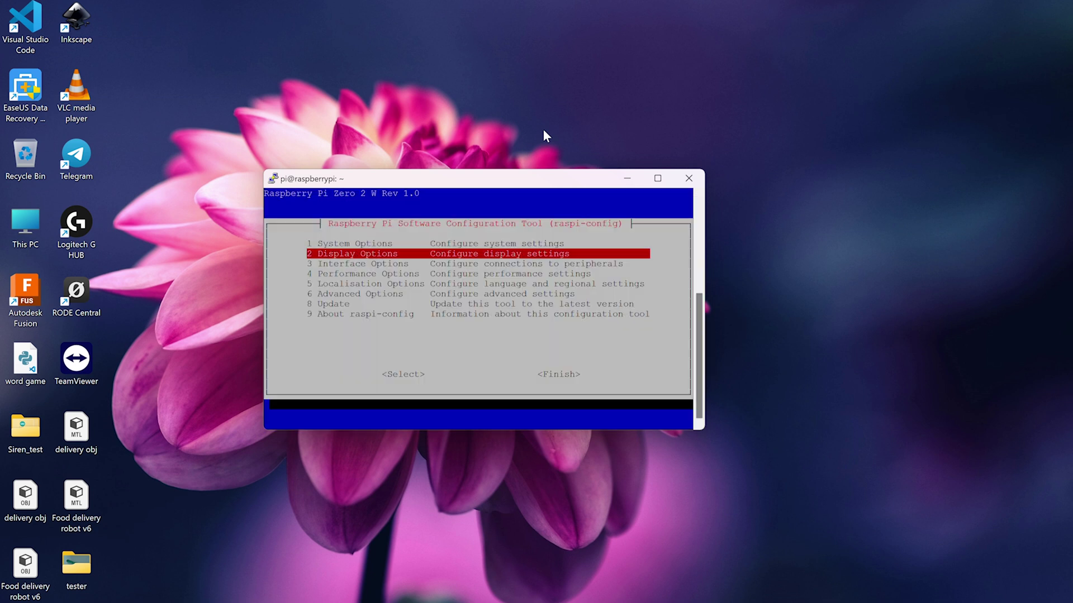
{"action": "key", "text": "Down"}
{"action": "key", "text": "Down"}
{"action": "key", "text": "Return"}
{"action": "key", "text": "Down"}
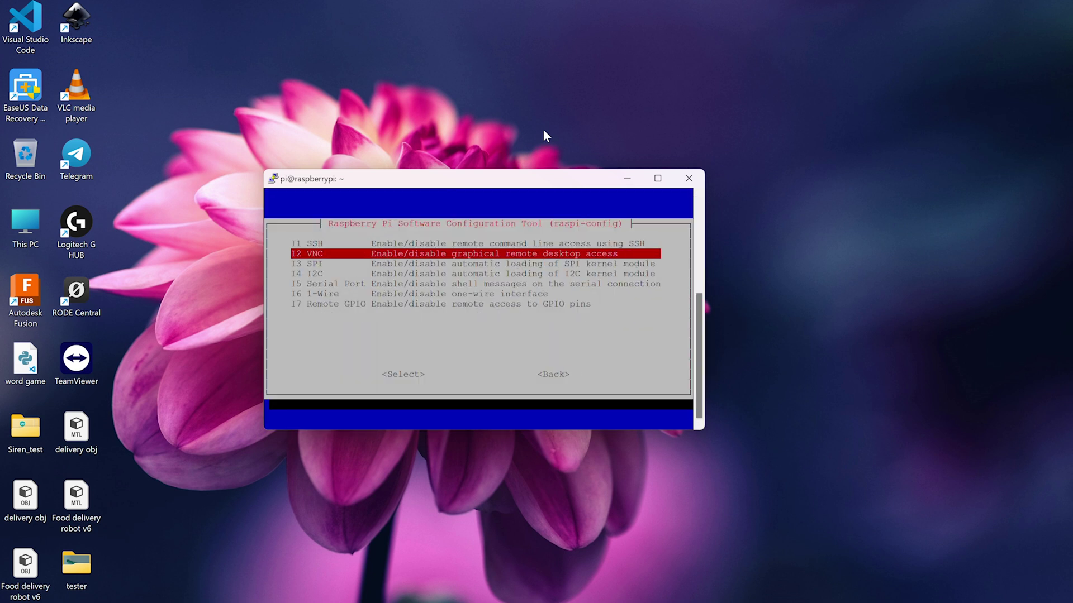
{"action": "key", "text": "Return"}
{"action": "key", "text": "Return"}
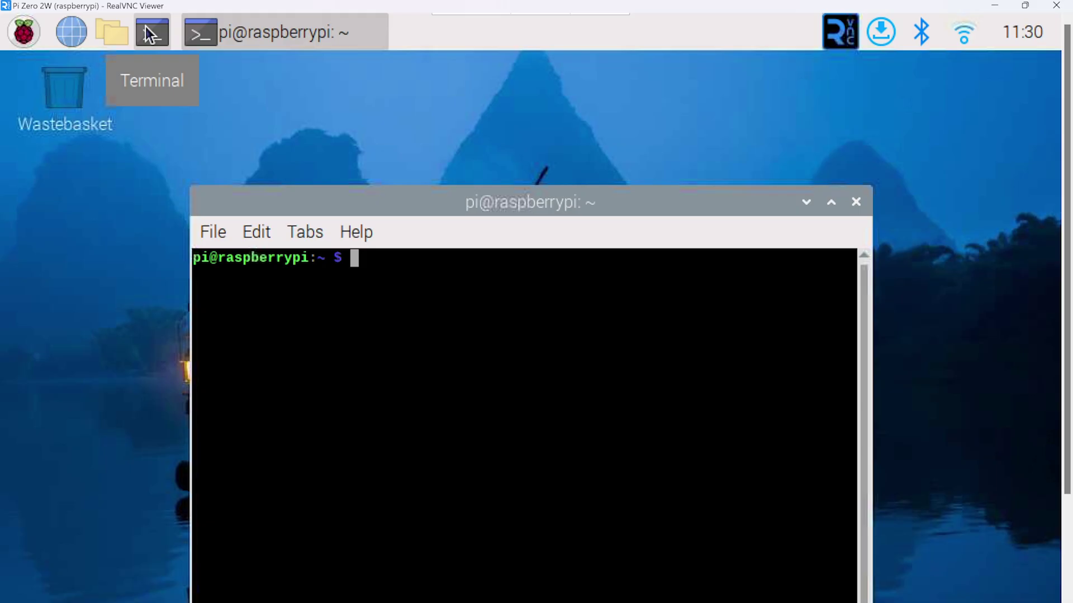
{"action": "type", "text": "libcamera-t"}
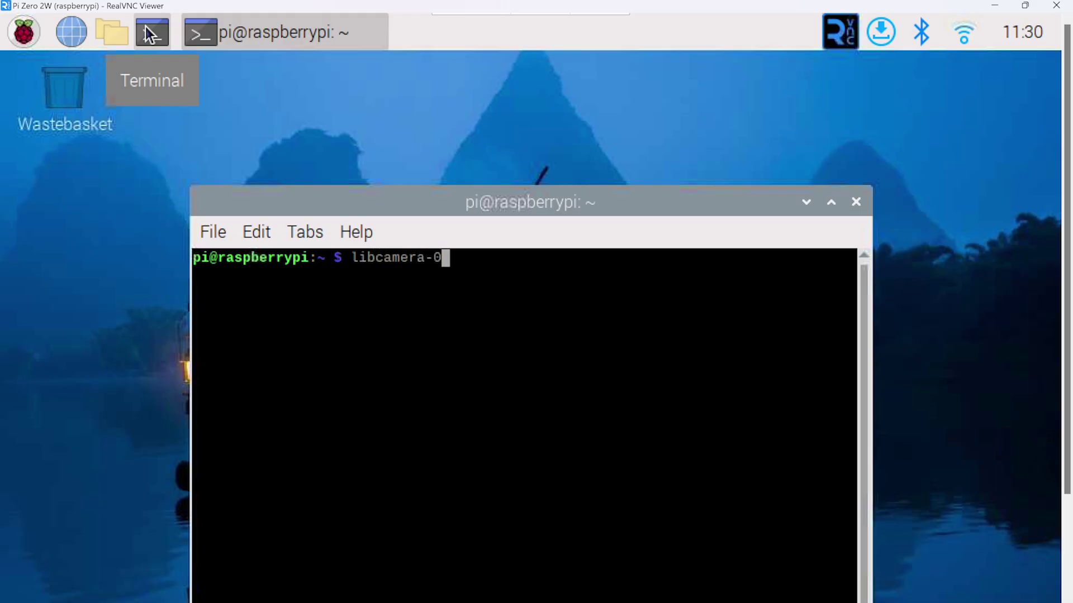
Run libcamera-hello on the Pi to preview the camera feed.
{"action": "key", "text": "BackSpace"}
{"action": "type", "text": "hello"}
{"action": "key", "text": "Return"}
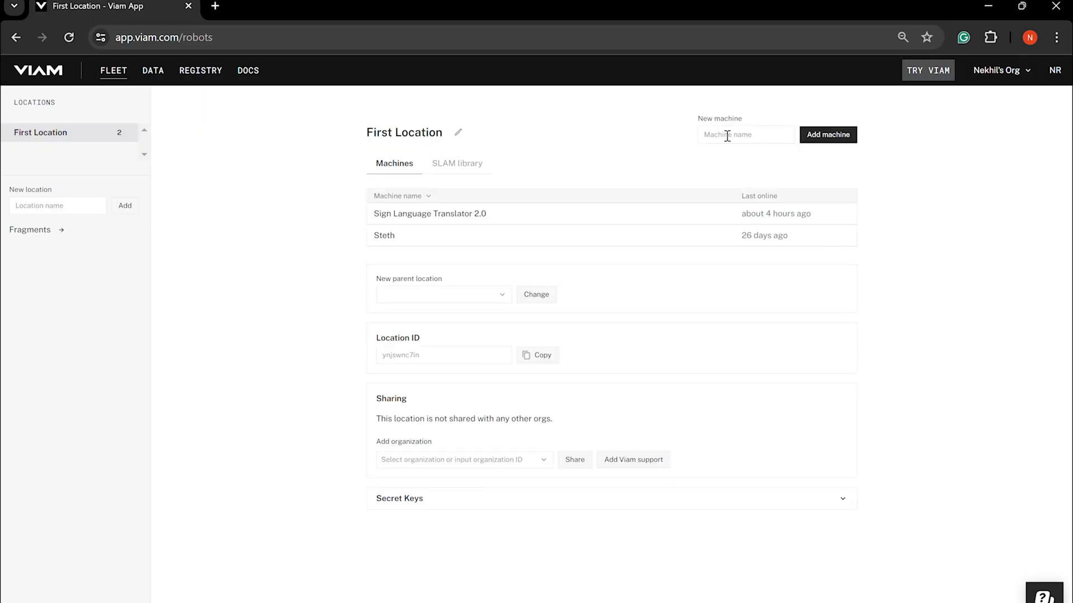
Add a Viam machine named 'Sign Language Translator'.
{"action": "left_click", "coordinate": [725, 135]}
{"action": "type", "text": "Sign Language Translator"}
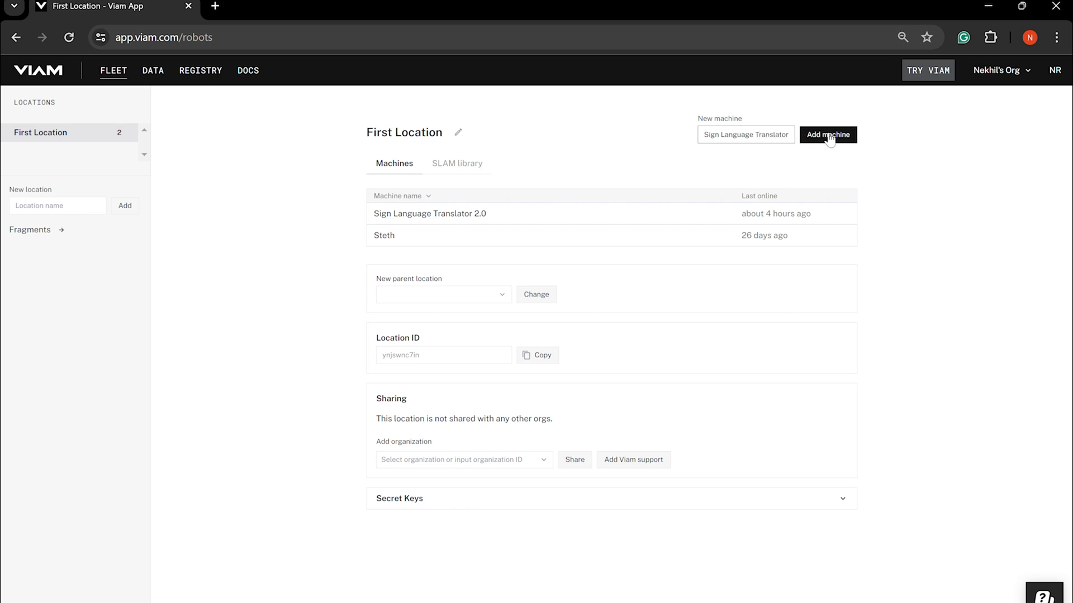
{"action": "left_click_drag", "start_coordinate": [794, 141], "coordinate": [704, 136]}
{"action": "key", "text": "Return"}
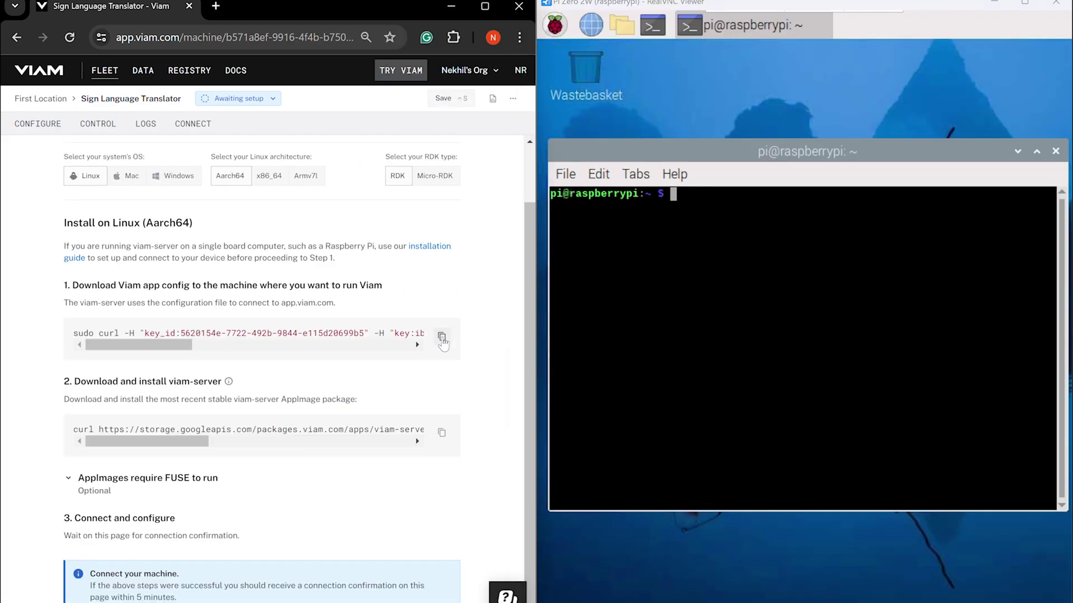
Paste and run the Viam config download command in the Pi terminal.
{"action": "right_click", "coordinate": [682, 198]}
{"action": "left_click", "coordinate": [731, 280]}
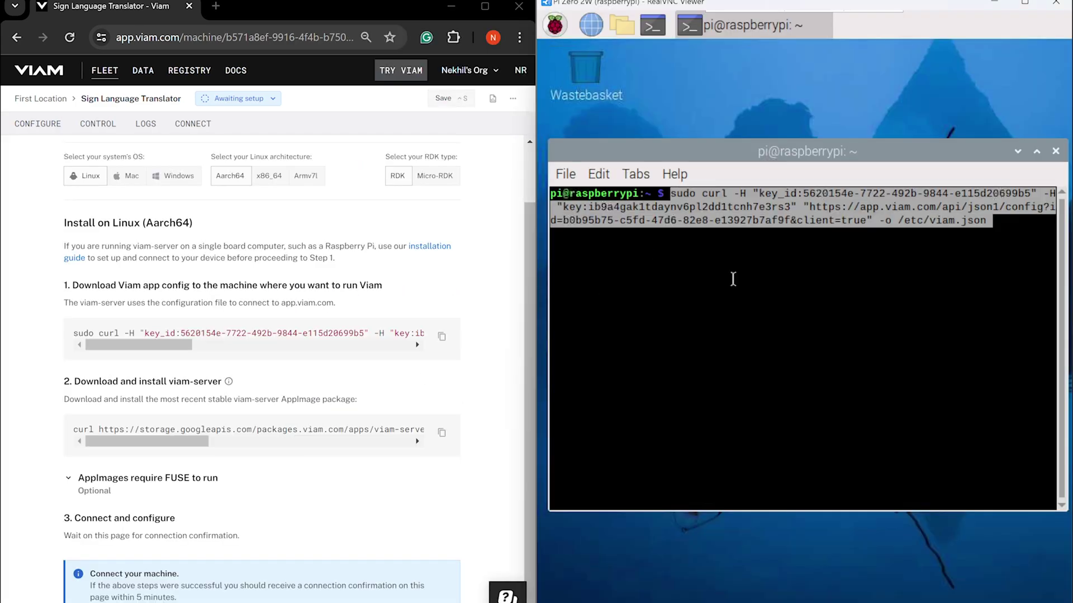
{"action": "key", "text": "Return"}
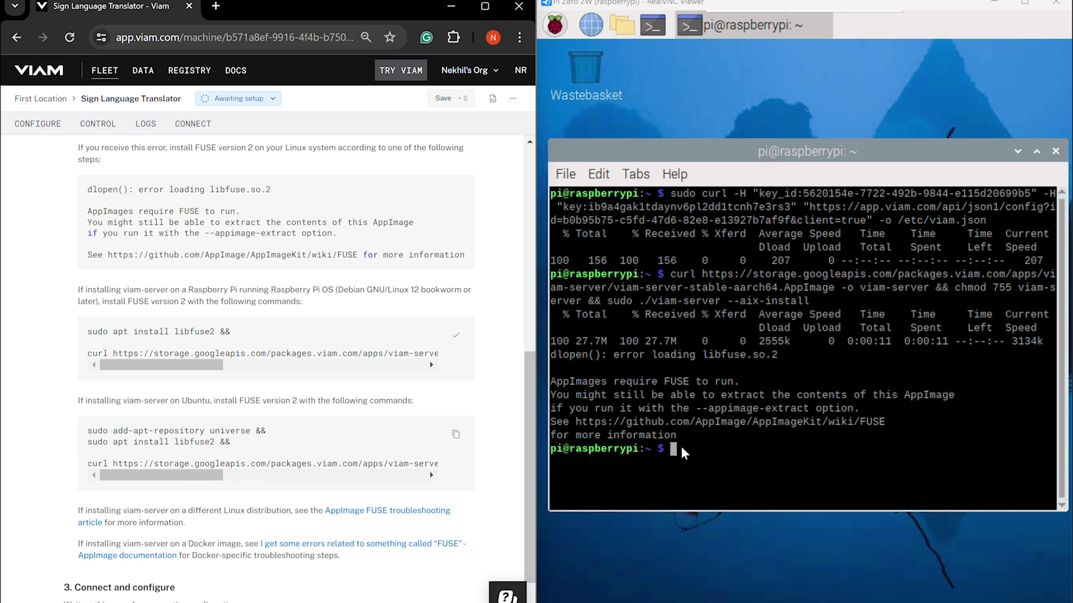
Install libfuse2 and download the viam-server AppImage on the Pi.
{"action": "right_click", "coordinate": [683, 453]}
{"action": "left_click", "coordinate": [456, 335]}
{"action": "left_click", "coordinate": [730, 252]}
{"action": "type", "text": "sudo apt install libfuse2 &&  curl https://storage.googleapis.com/packages.viam.com/apps/viam-server/viam-server-stable-aarch64.AppImage -o viam-server && chmod 755 viam-server && sudo ./viam-server --aix-install"}
{"action": "key", "text": "Return"}
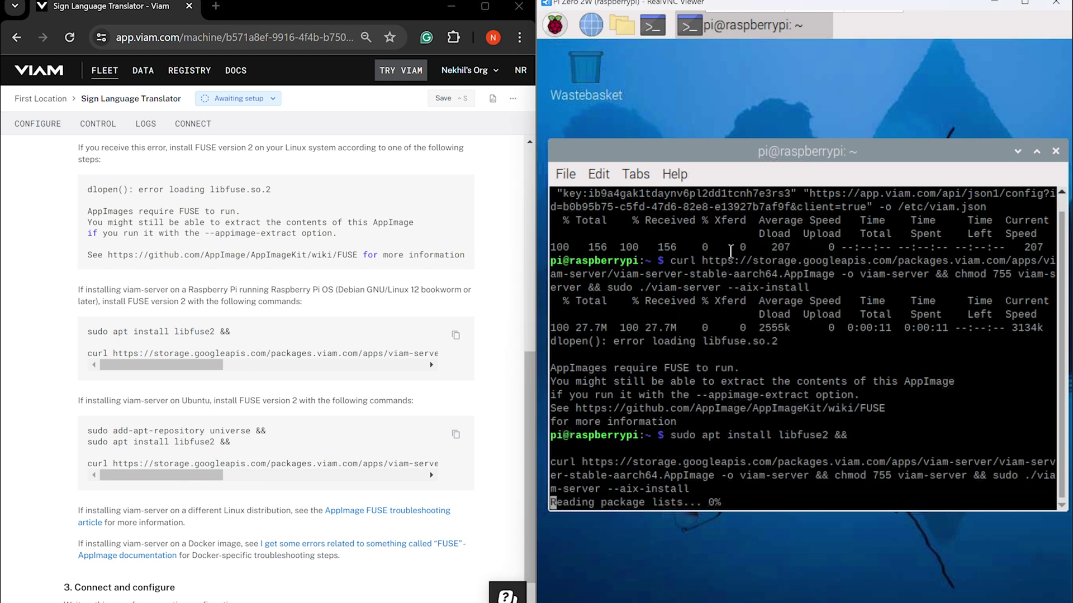
{"action": "scroll", "coordinate": [292, 404], "scroll_direction": "down", "scroll_amount": 2}
{"action": "scroll", "coordinate": [294, 406], "scroll_direction": "up", "scroll_amount": 4}
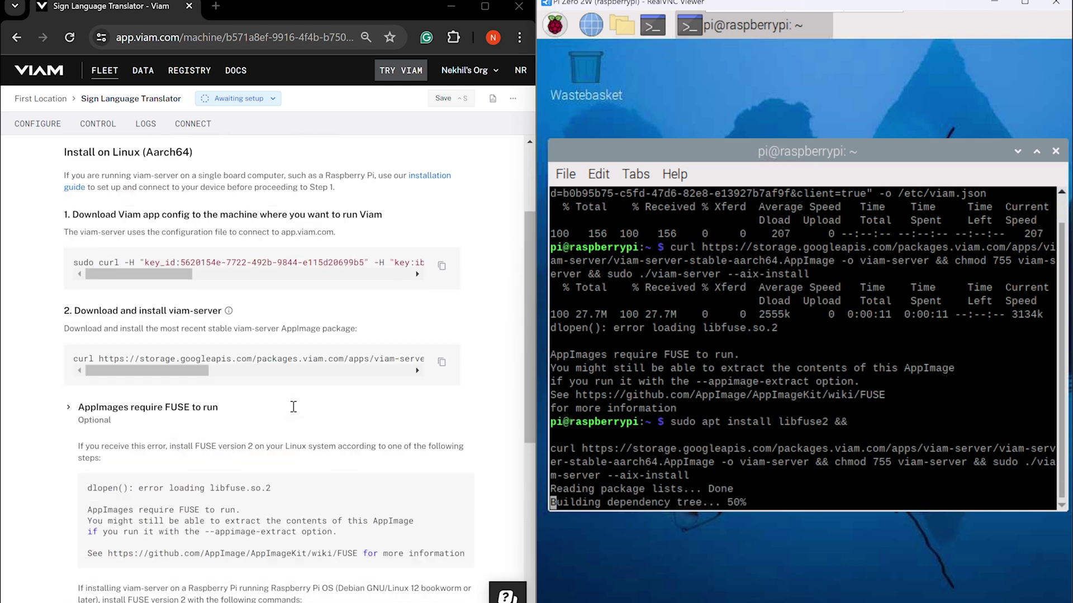
{"action": "scroll", "coordinate": [294, 406], "scroll_direction": "up", "scroll_amount": 3}
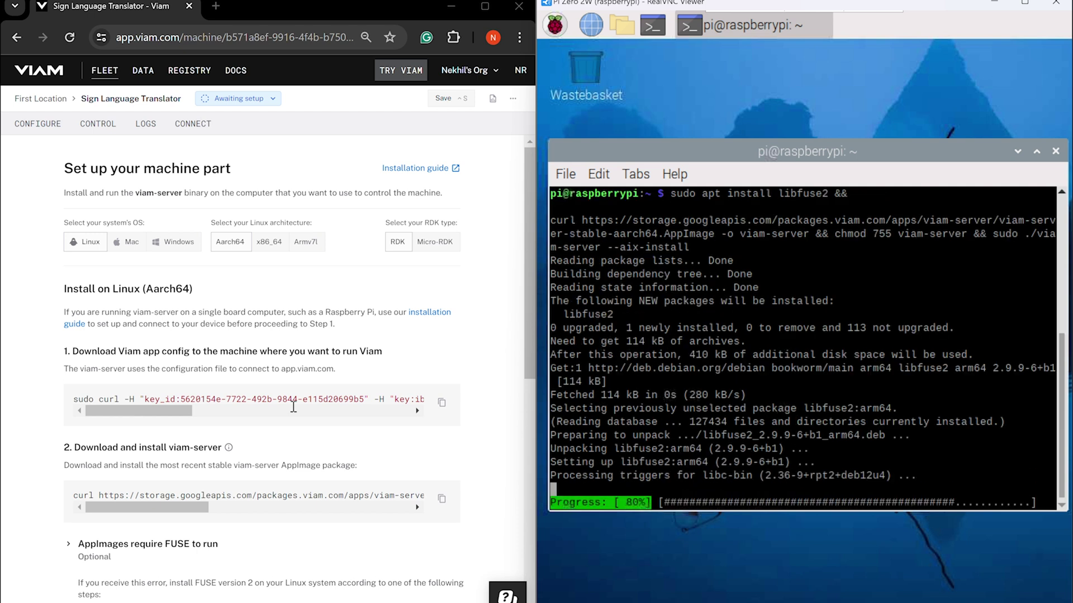
{"action": "scroll", "coordinate": [280, 390], "scroll_direction": "down", "scroll_amount": 5}
{"action": "scroll", "coordinate": [158, 270], "scroll_direction": "up", "scroll_amount": 1}
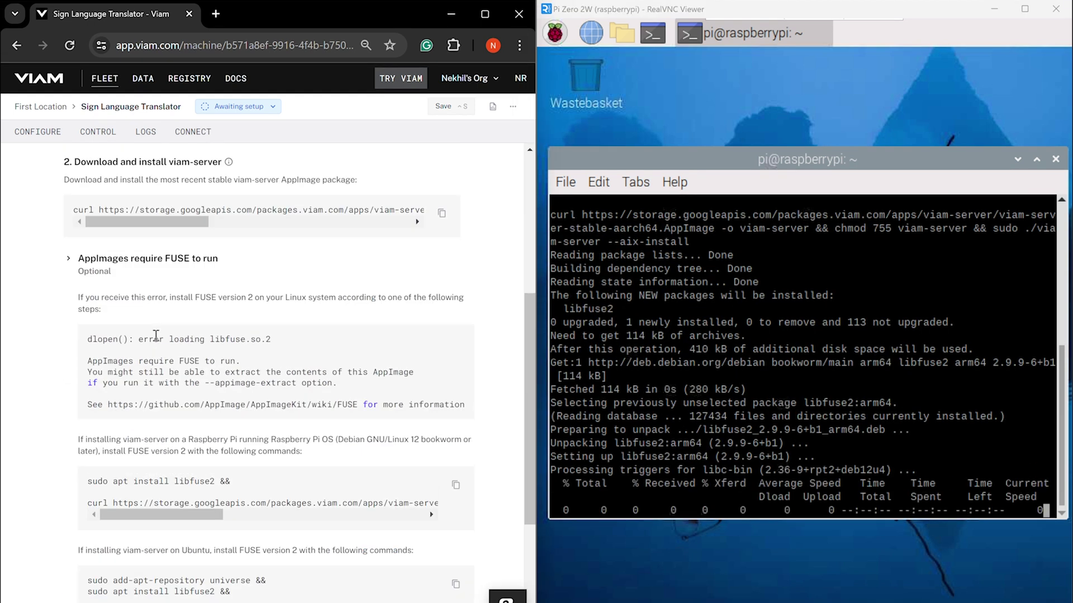
{"action": "scroll", "coordinate": [155, 327], "scroll_direction": "up", "scroll_amount": 4}
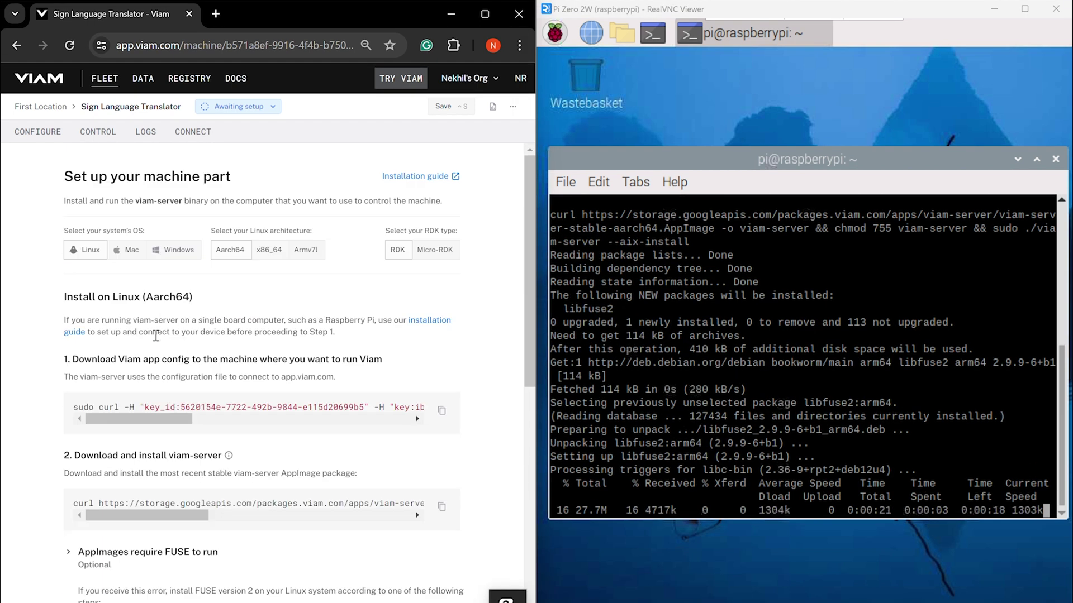
{"action": "mouse_move", "coordinate": [195, 514]}
{"action": "left_mouse_down"}
{"action": "mouse_move", "coordinate": [398, 519]}
{"action": "mouse_move", "coordinate": [254, 539]}
{"action": "mouse_move", "coordinate": [43, 541]}
{"action": "left_mouse_up"}
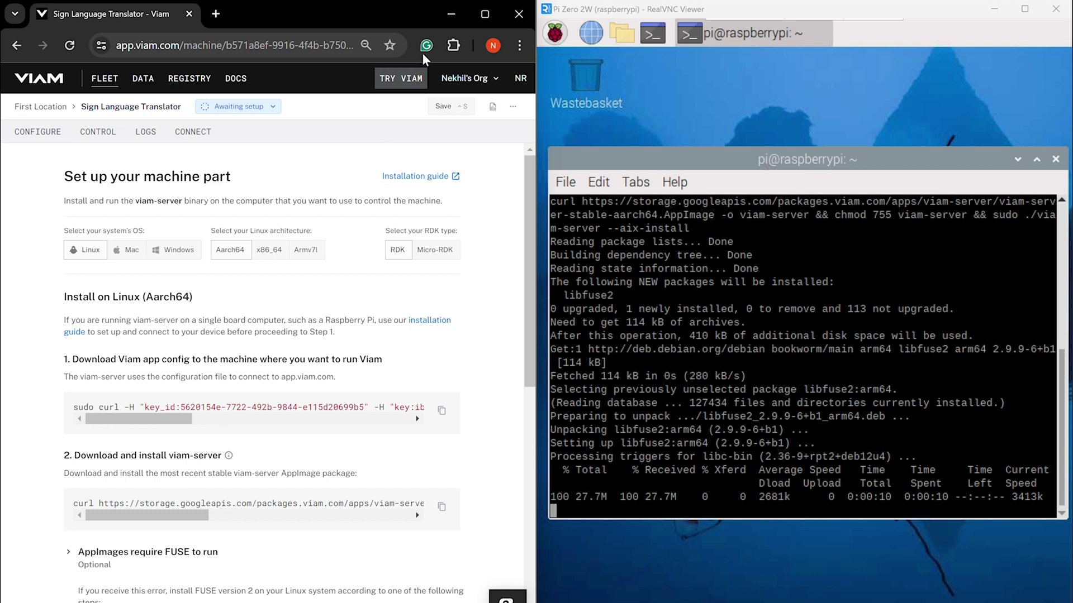
Maximize the machine page and review its connection status details.
{"action": "left_click", "coordinate": [484, 14]}
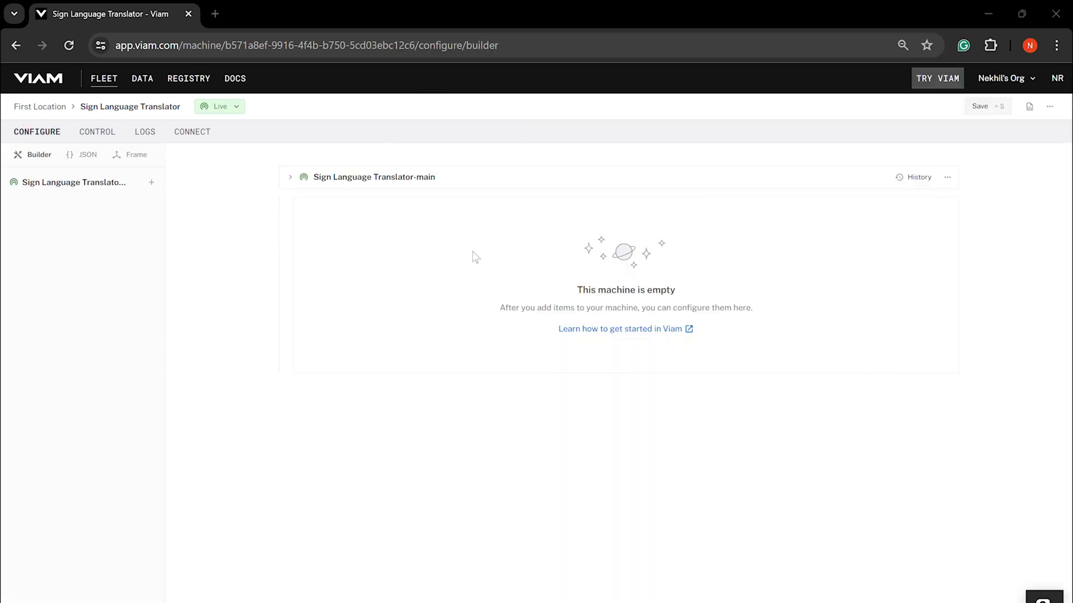
{"action": "left_click", "coordinate": [237, 107]}
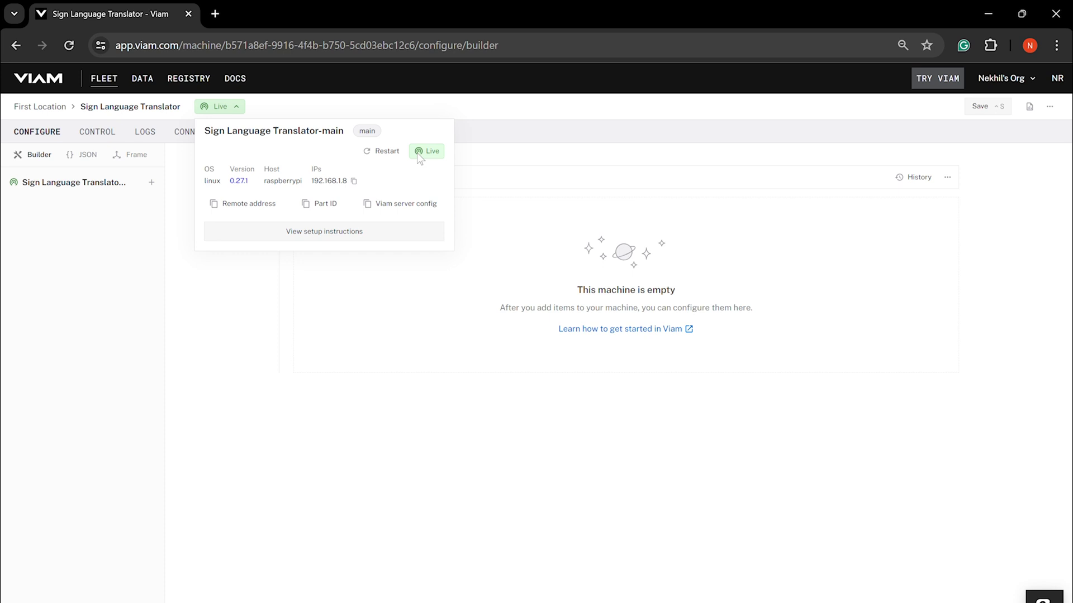
{"action": "left_click", "coordinate": [400, 335]}
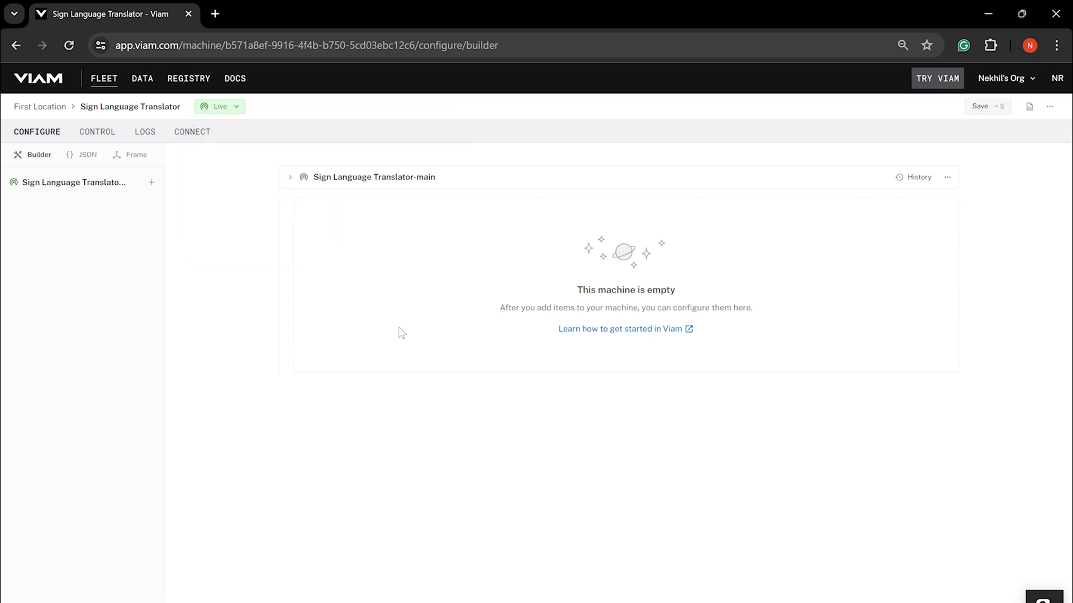
Add a csi-pi camera component named camera with the csi-cam-pi module, and save.
{"action": "left_click", "coordinate": [151, 182]}
{"action": "left_click", "coordinate": [182, 200]}
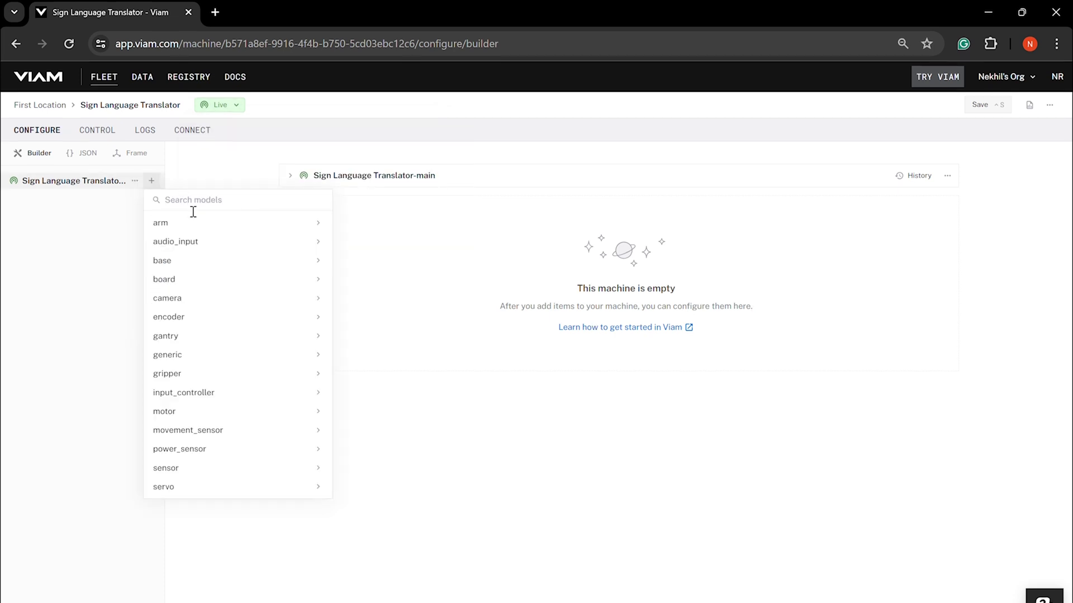
{"action": "type", "text": "ca"}
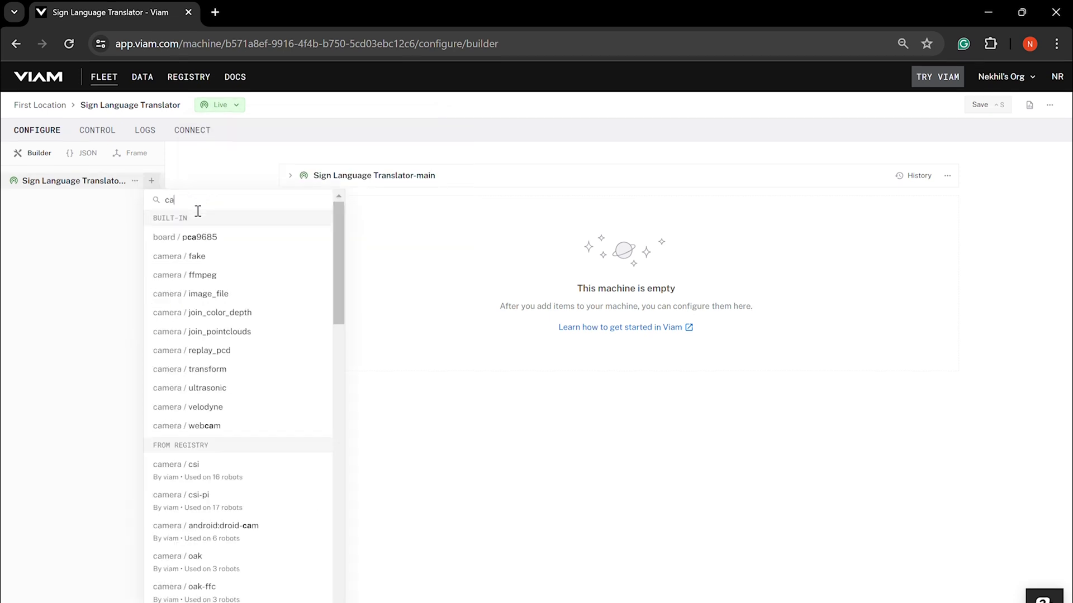
{"action": "type", "text": "mera"}
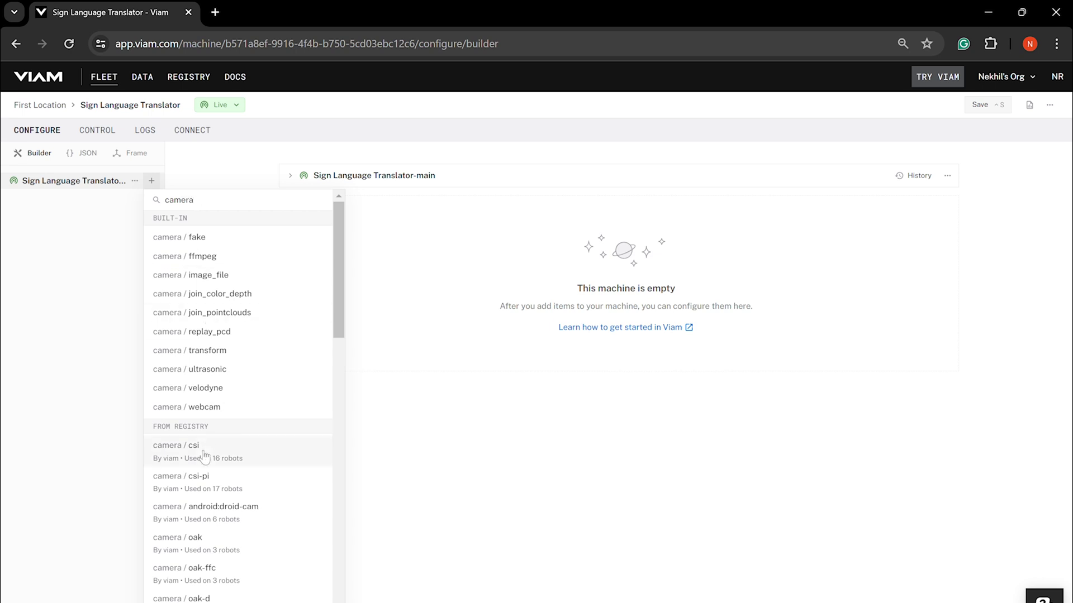
{"action": "left_click", "coordinate": [210, 482]}
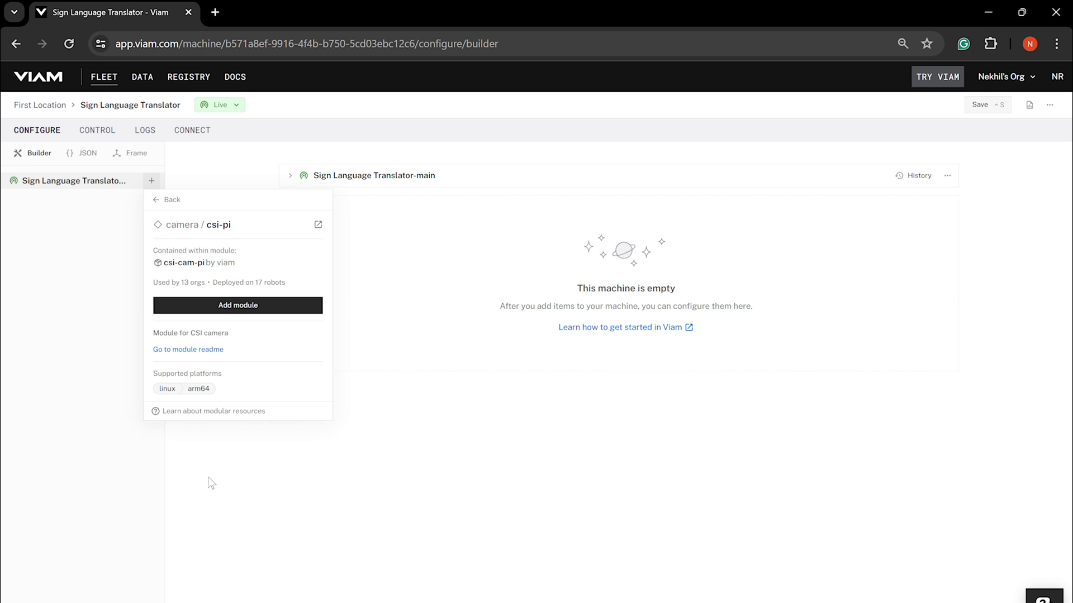
{"action": "left_click", "coordinate": [238, 304]}
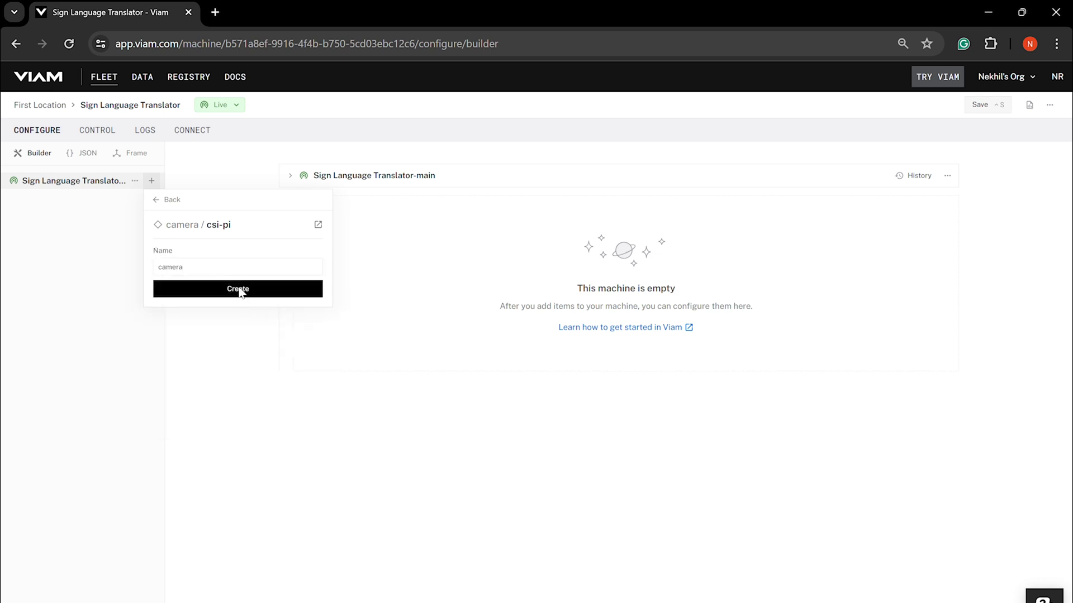
{"action": "left_click", "coordinate": [239, 290]}
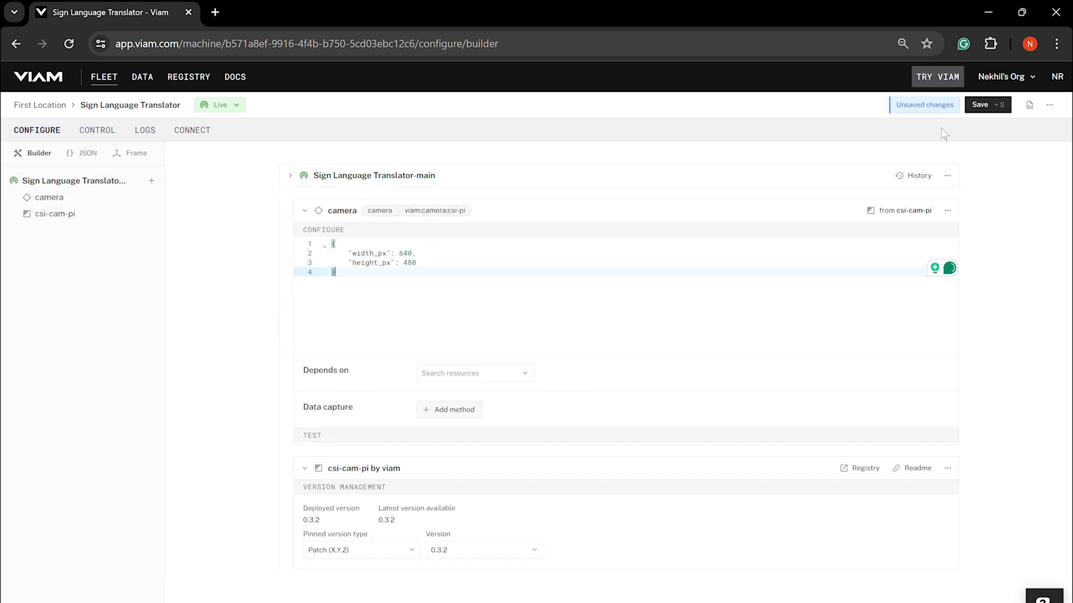
{"action": "left_click", "coordinate": [979, 105]}
Turn on the live camera view, then search for a vision service to add.
{"action": "left_click", "coordinate": [98, 130]}
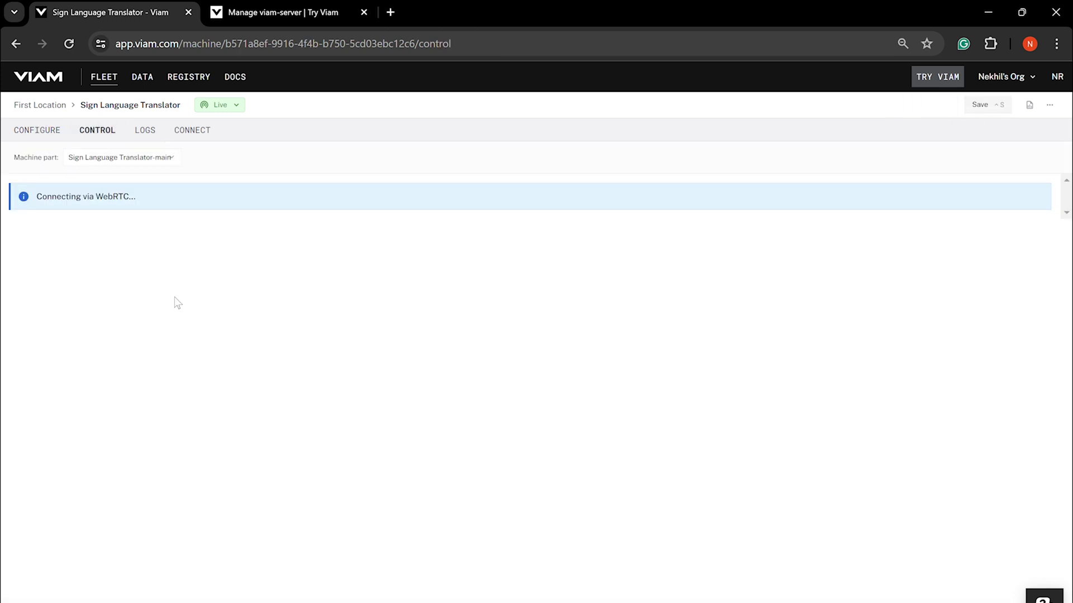
{"action": "left_click", "coordinate": [34, 237]}
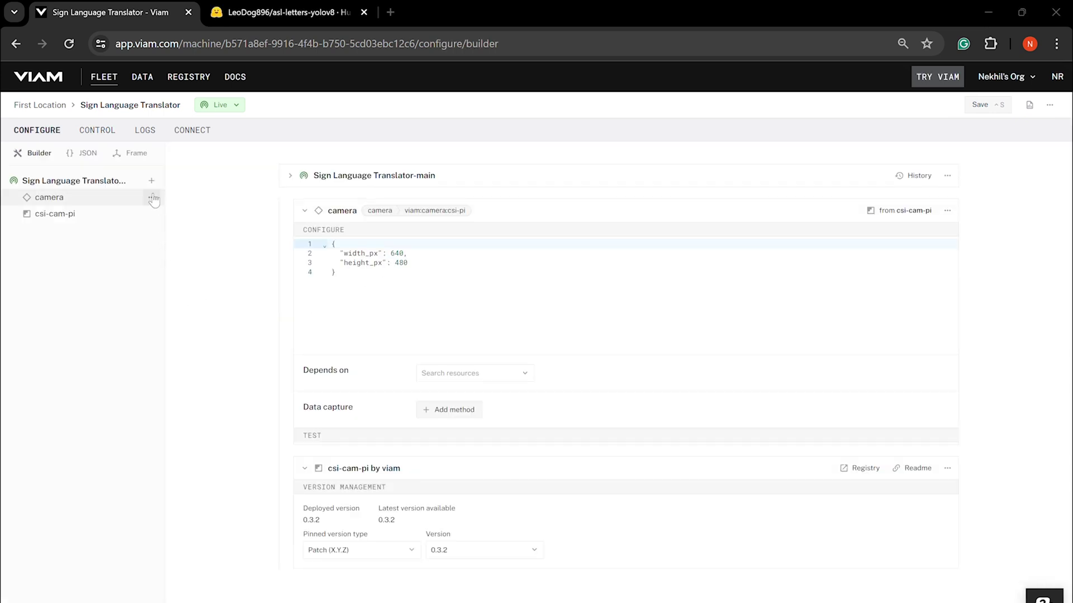
{"action": "left_click", "coordinate": [153, 183]}
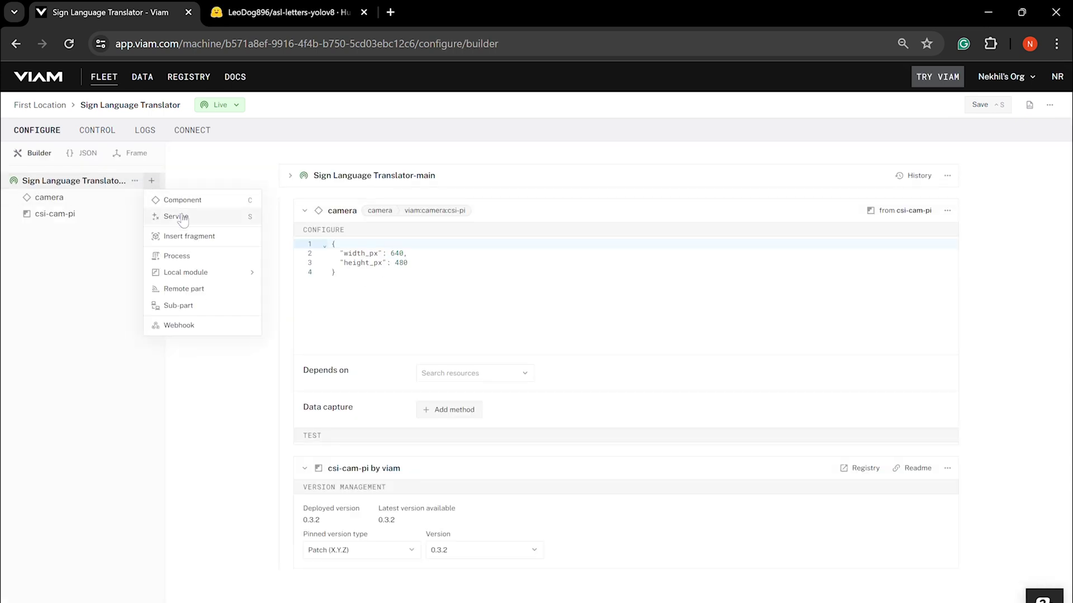
{"action": "left_click", "coordinate": [181, 217]}
{"action": "type", "text": "vi"}
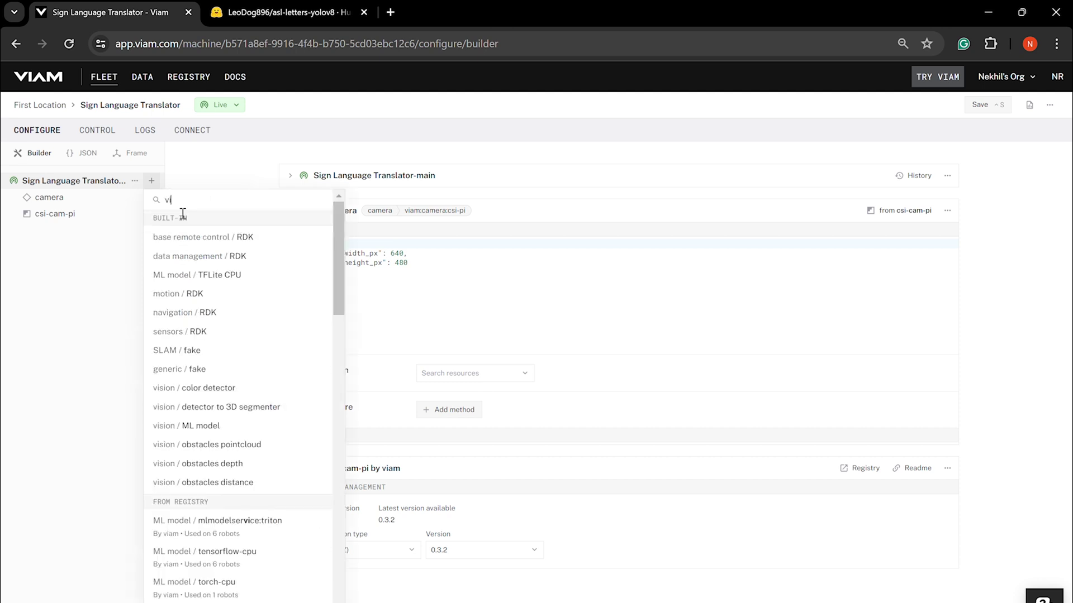
{"action": "type", "text": "sion"}
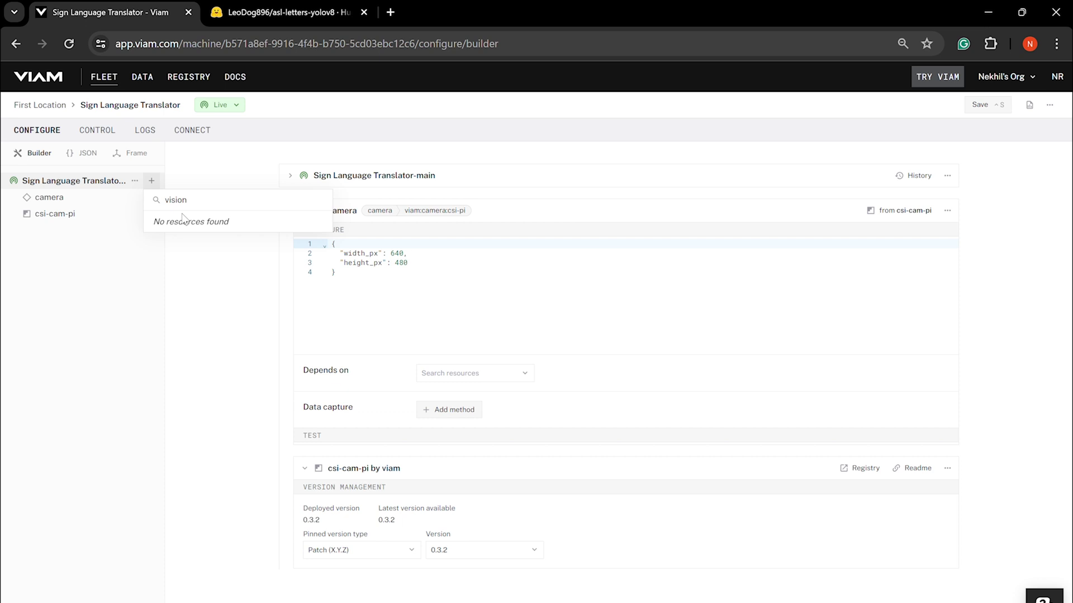
{"action": "key", "text": "BackSpace"}
{"action": "scroll", "coordinate": [256, 353], "scroll_direction": "down", "scroll_amount": 1}
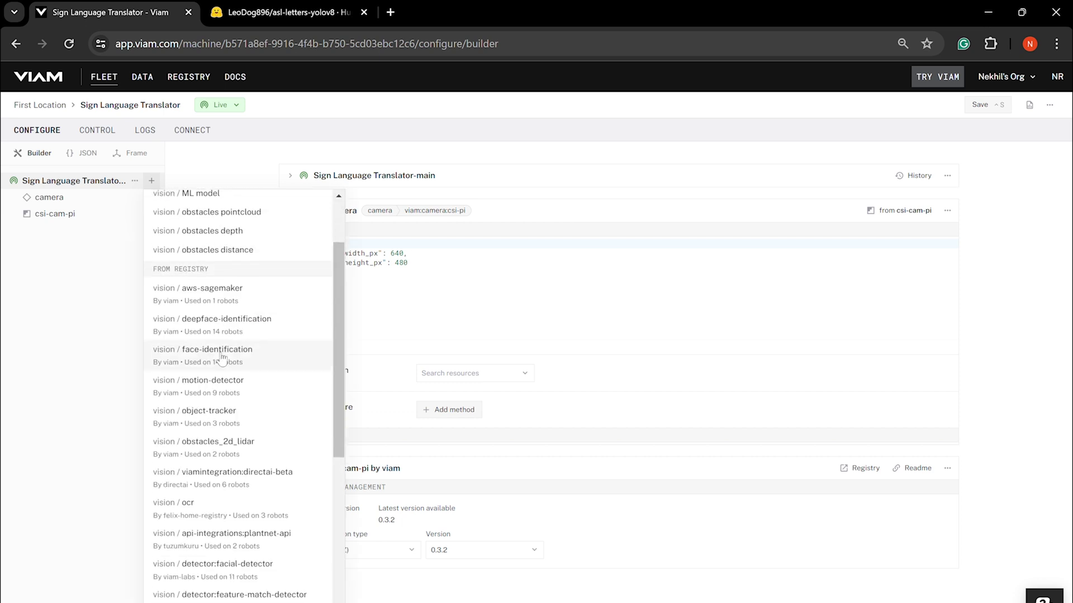
{"action": "scroll", "coordinate": [285, 359], "scroll_direction": "down", "scroll_amount": 1}
{"action": "scroll", "coordinate": [221, 366], "scroll_direction": "down", "scroll_amount": 2}
{"action": "scroll", "coordinate": [222, 367], "scroll_direction": "down", "scroll_amount": 1}
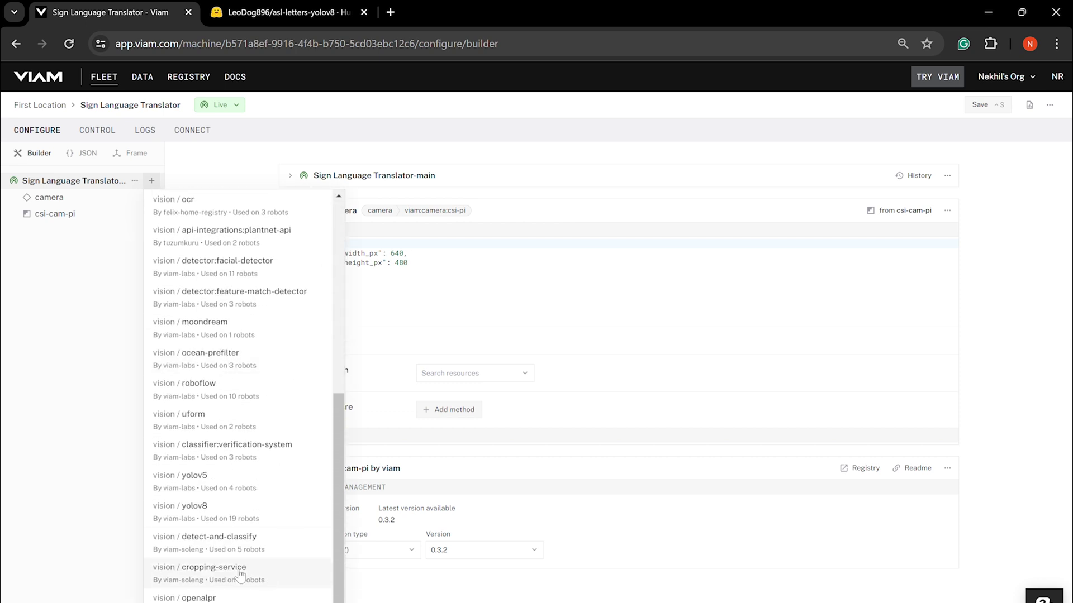
Create a yolov8 vision service named Yolov8 with the YOLOv8 module.
{"action": "left_click", "coordinate": [200, 513]}
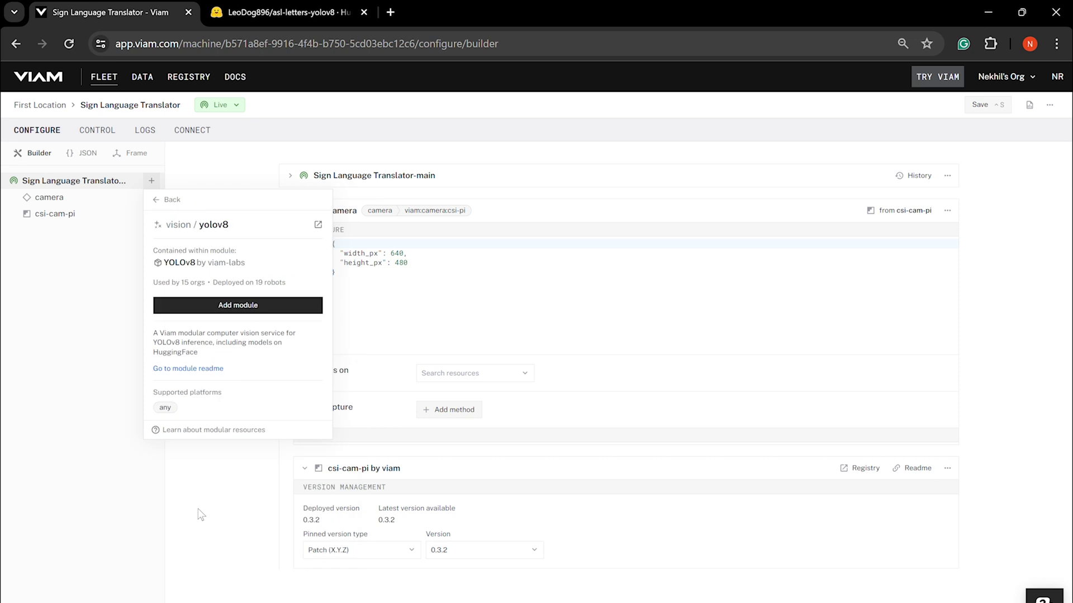
{"action": "left_click", "coordinate": [227, 309]}
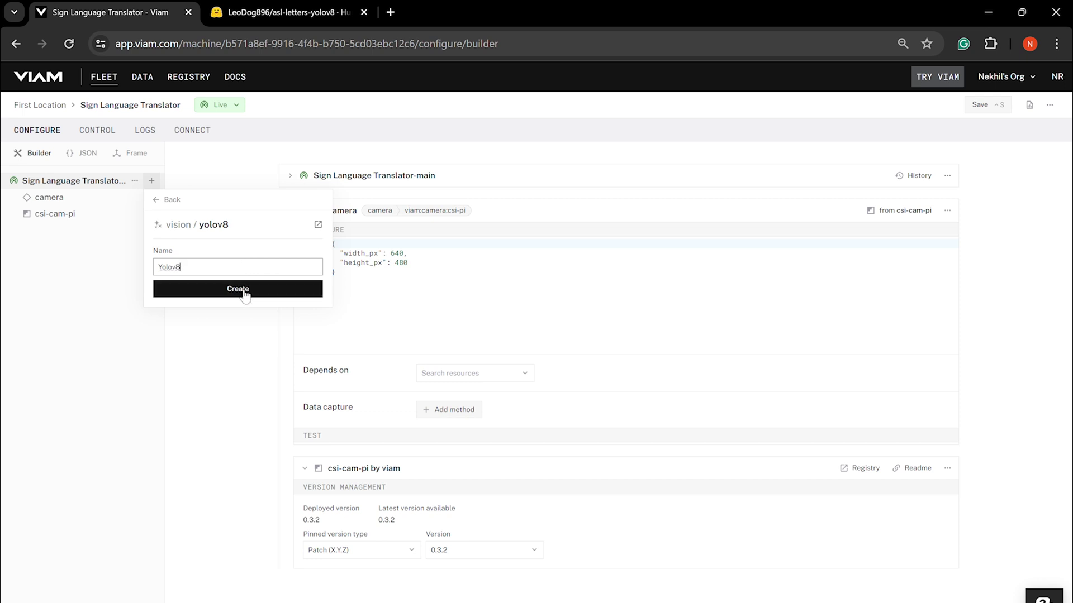
{"action": "left_click", "coordinate": [244, 290]}
{"action": "left_click", "coordinate": [286, 14]}
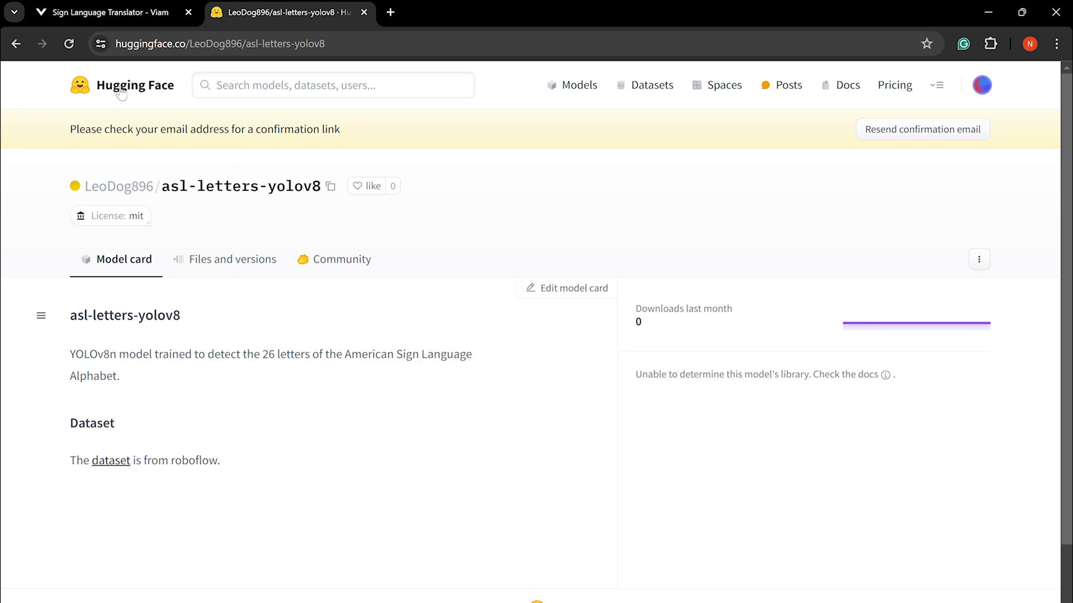
Set Yolov8's model_location to LeoDog896/asl-letters-yolov8 and save the configuration.
{"action": "left_click", "coordinate": [331, 186]}
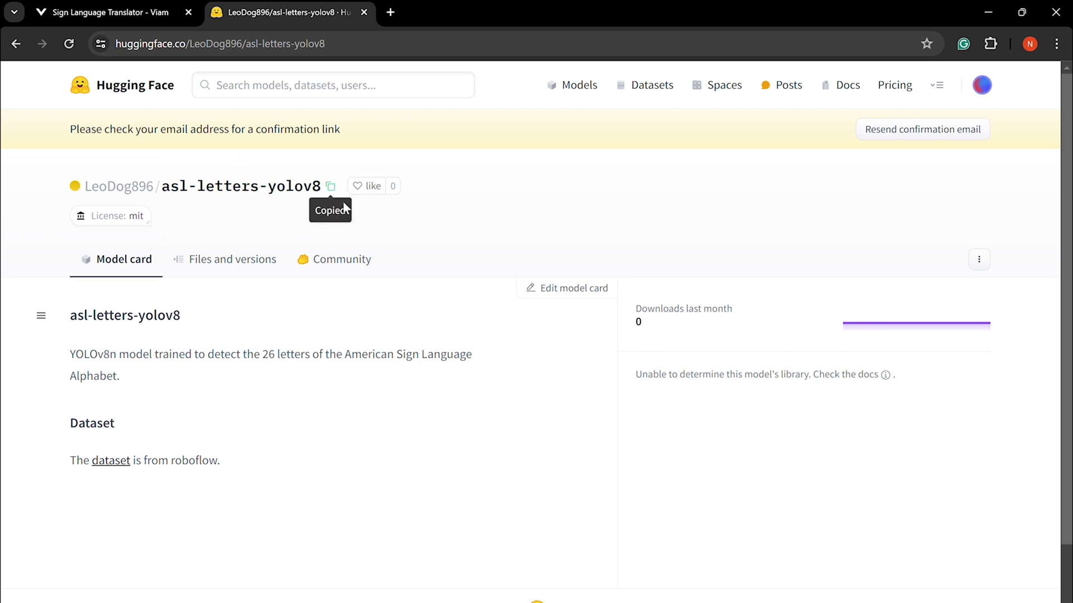
{"action": "left_click", "coordinate": [125, 13]}
{"action": "key", "text": "ctrl+v"}
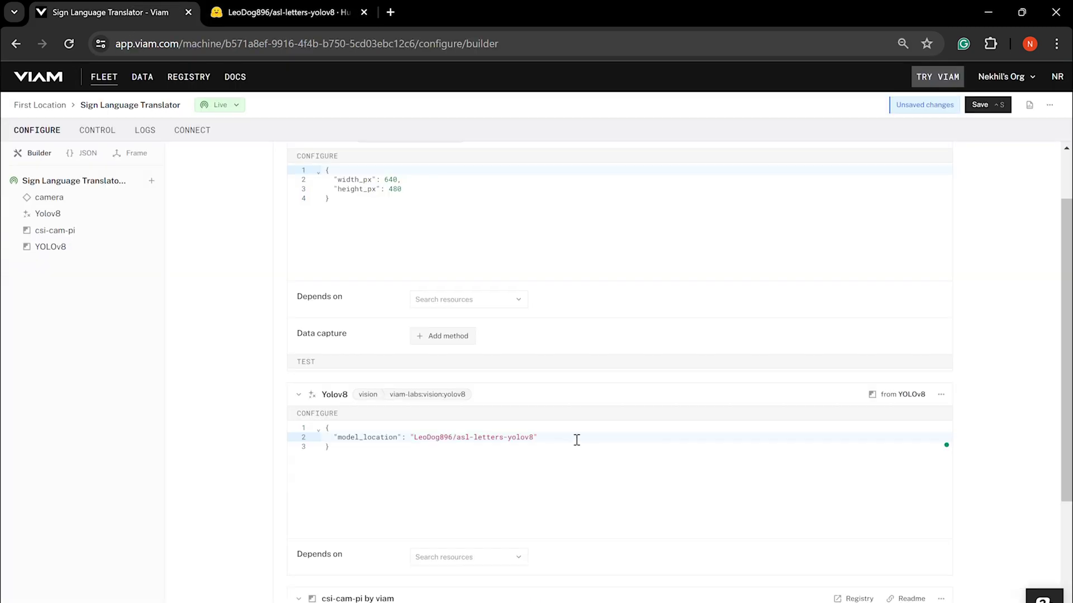
{"action": "left_click", "coordinate": [979, 104]}
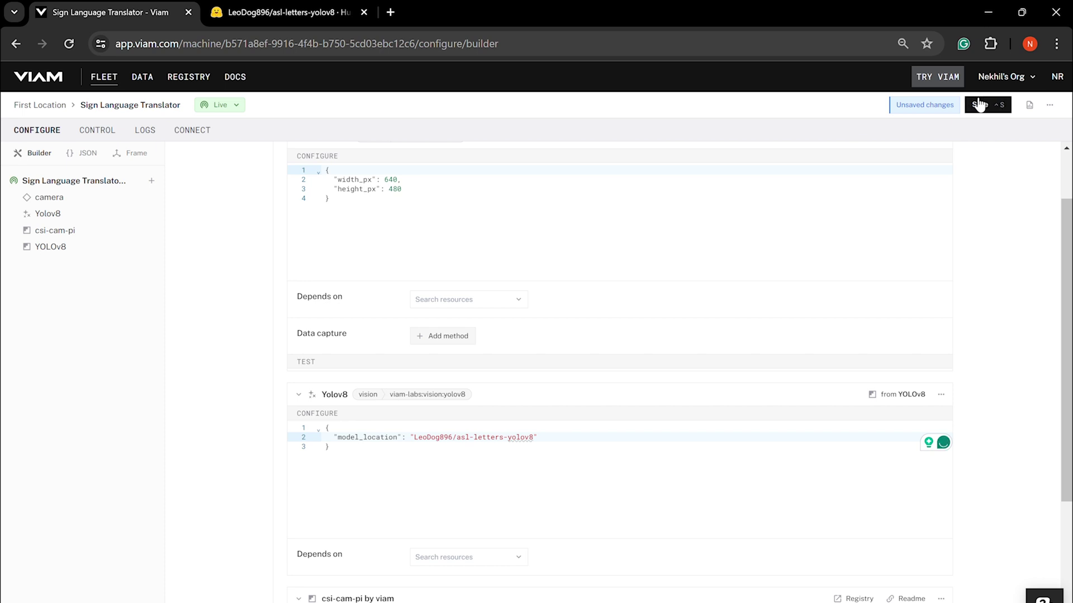
Revisit the Hugging Face page, then show the machine's control page.
{"action": "left_click", "coordinate": [324, 13]}
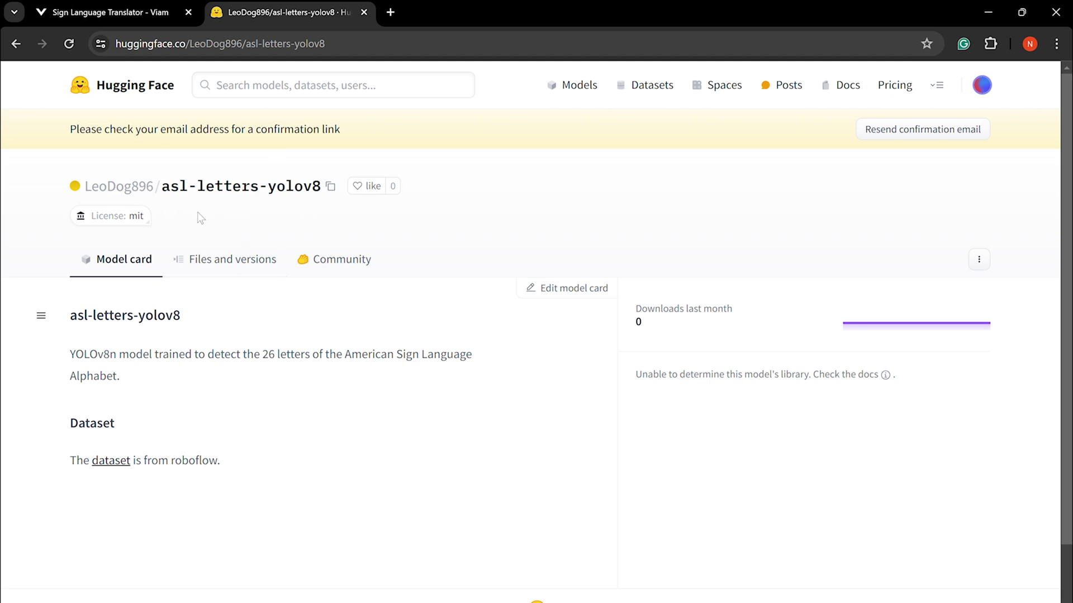
{"action": "key", "text": "ctrl+shift+Tab"}
{"action": "left_click", "coordinate": [98, 131]}
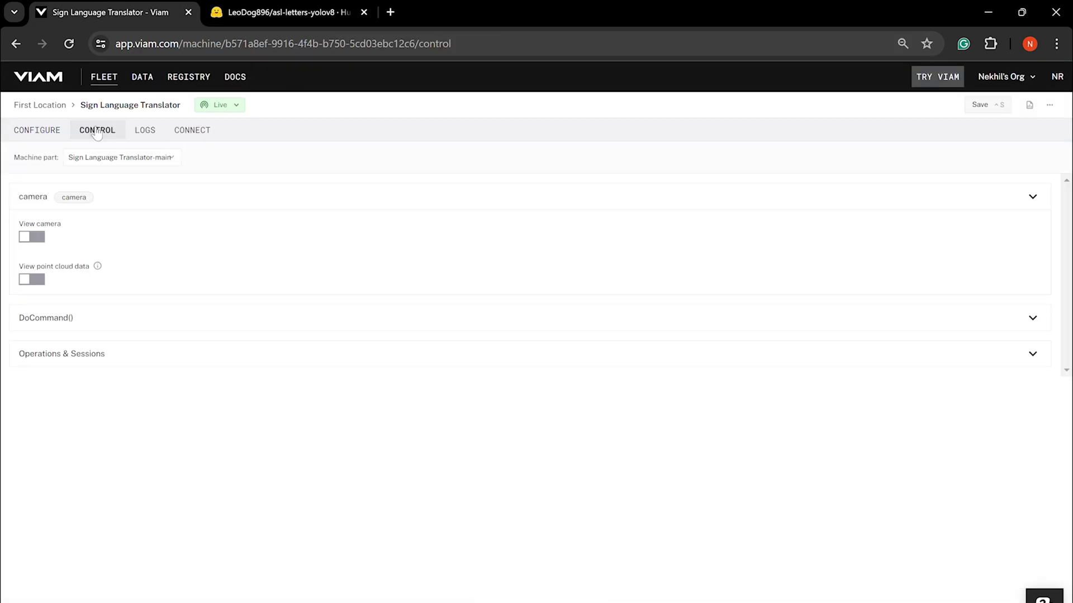
{"action": "left_click", "coordinate": [37, 132]}
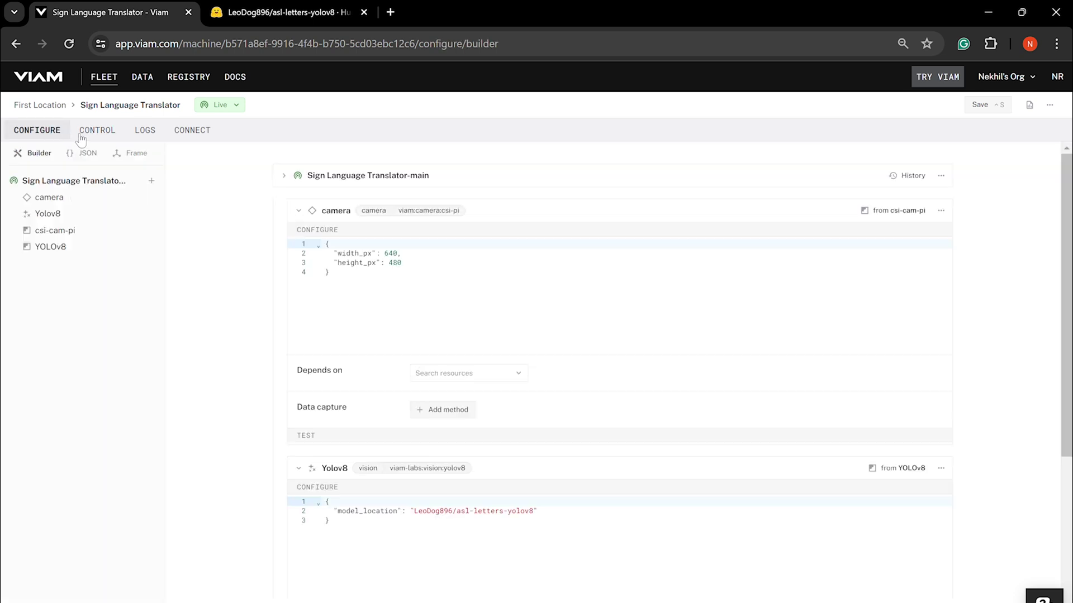
{"action": "left_click", "coordinate": [97, 132]}
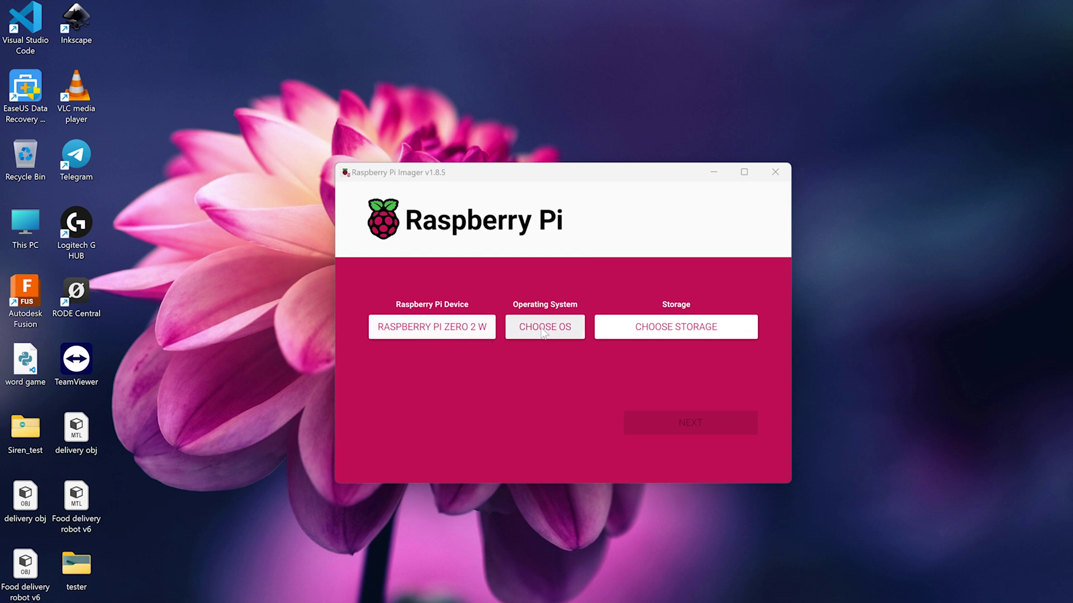
Choose Raspberry Pi OS Lite (64-bit) and the USB mass storage device.
{"action": "left_click", "coordinate": [543, 331]}
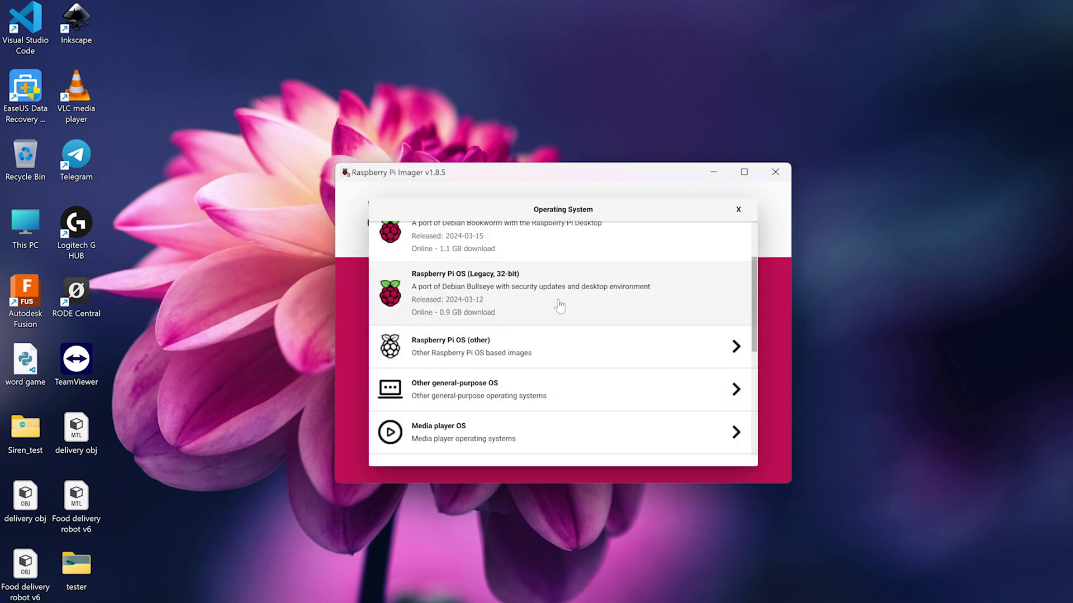
{"action": "scroll", "coordinate": [555, 326], "scroll_direction": "up", "scroll_amount": 1}
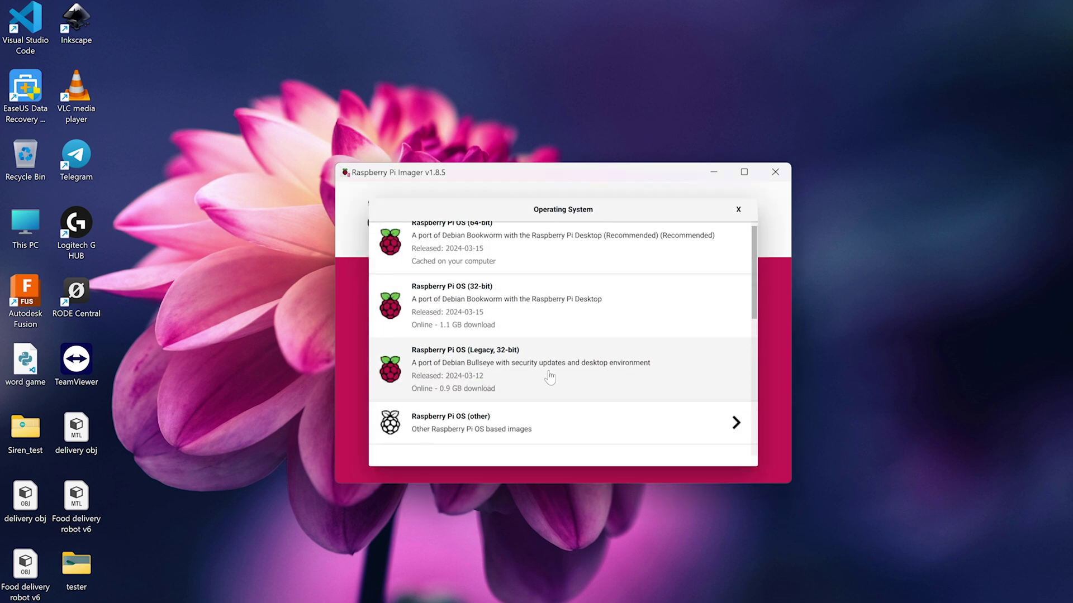
{"action": "scroll", "coordinate": [547, 377], "scroll_direction": "down", "scroll_amount": 3}
{"action": "scroll", "coordinate": [544, 294], "scroll_direction": "down", "scroll_amount": 1}
{"action": "left_click", "coordinate": [542, 266]}
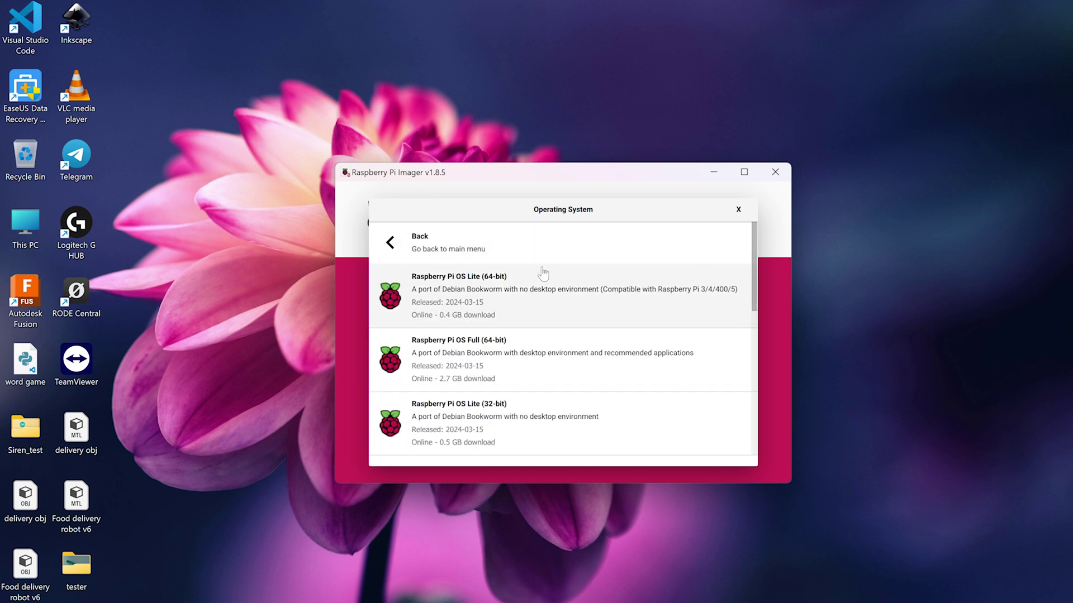
{"action": "left_click", "coordinate": [536, 305]}
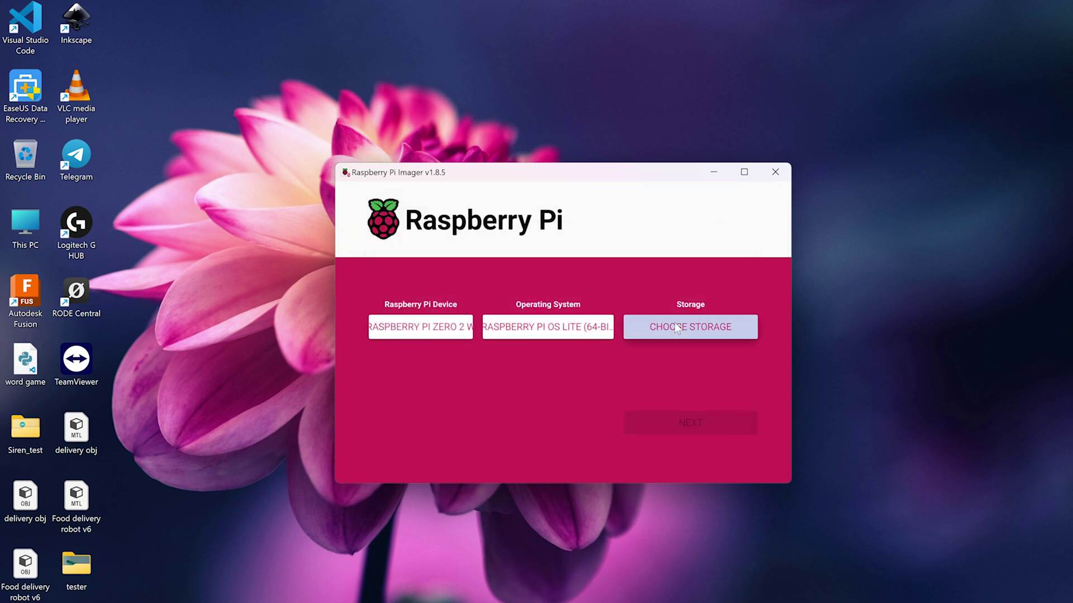
{"action": "left_click", "coordinate": [654, 327]}
{"action": "left_click", "coordinate": [603, 251]}
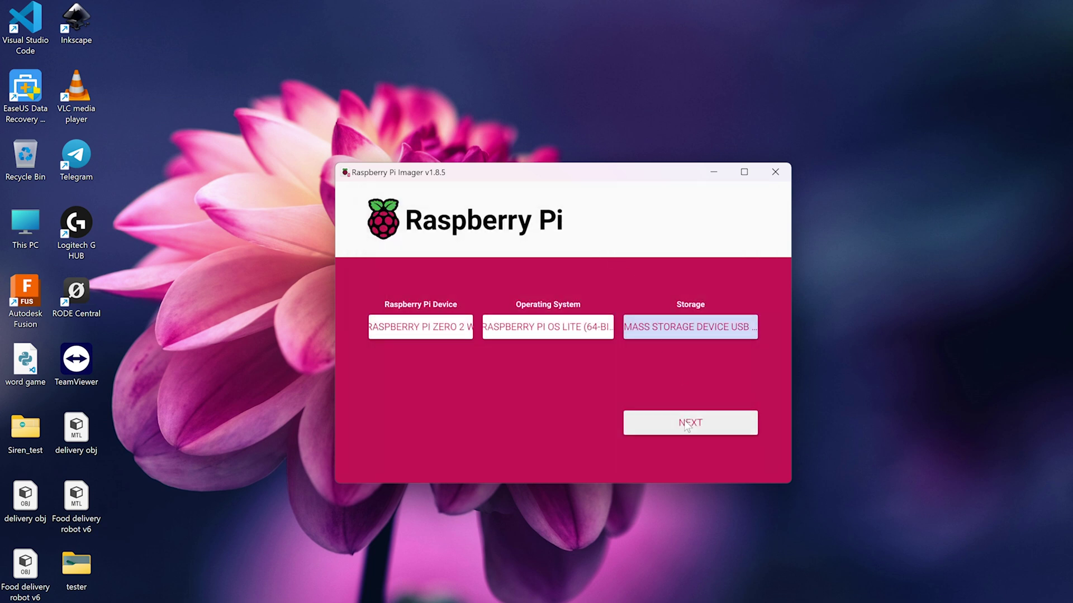
Apply the OS customisation and confirm erasing the drive to start writing.
{"action": "left_click", "coordinate": [661, 422]}
{"action": "left_click", "coordinate": [634, 369]}
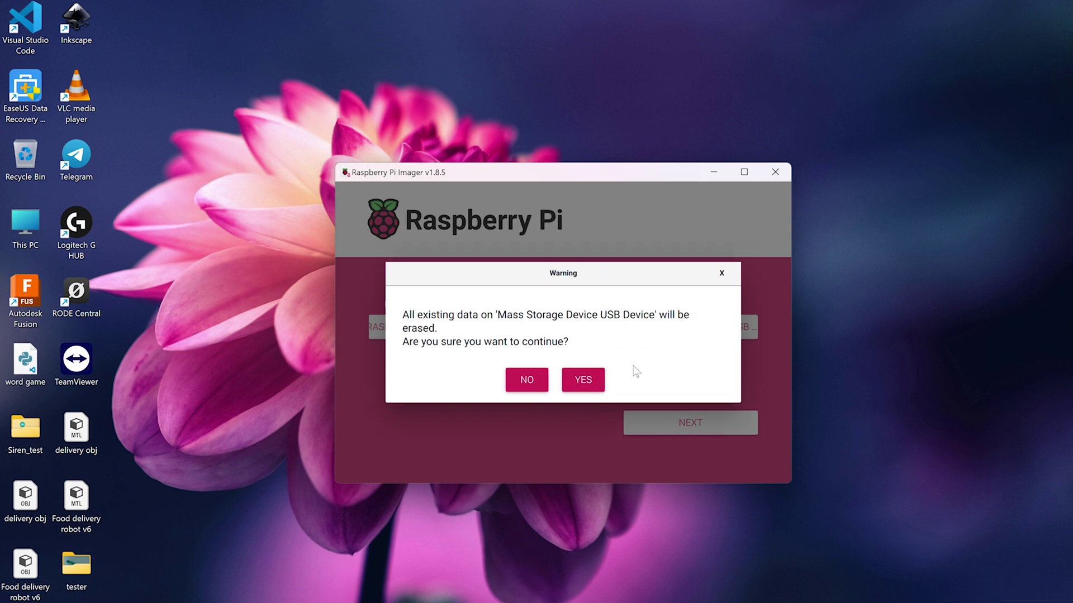
{"action": "left_click", "coordinate": [598, 384]}
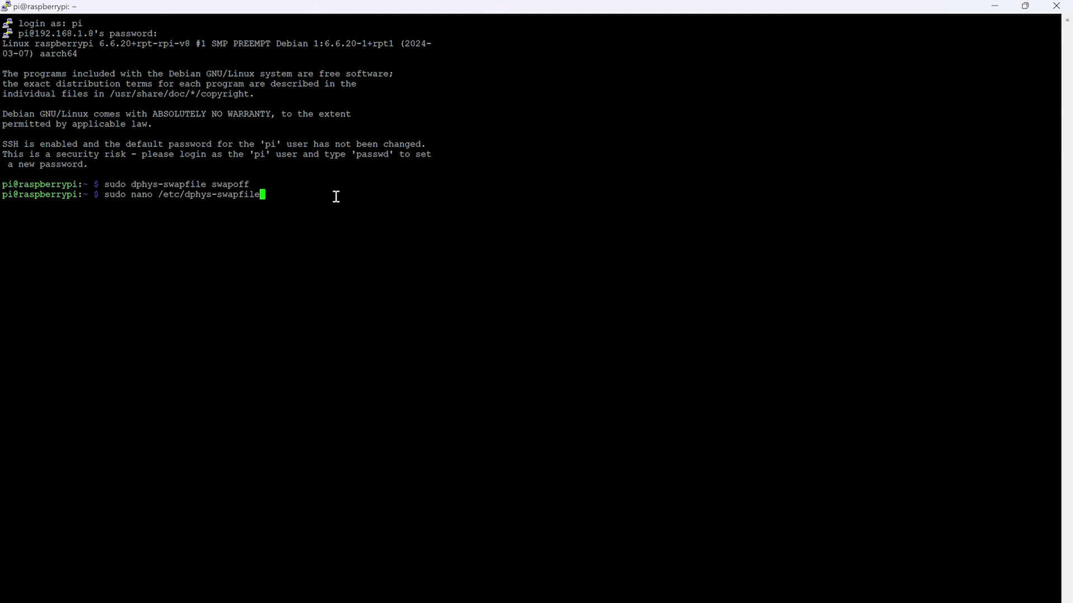
Edit /etc/dphys-swapfile in nano to set CONF_SWAPSIZE=1024, then exit.
{"action": "key", "text": "Return"}
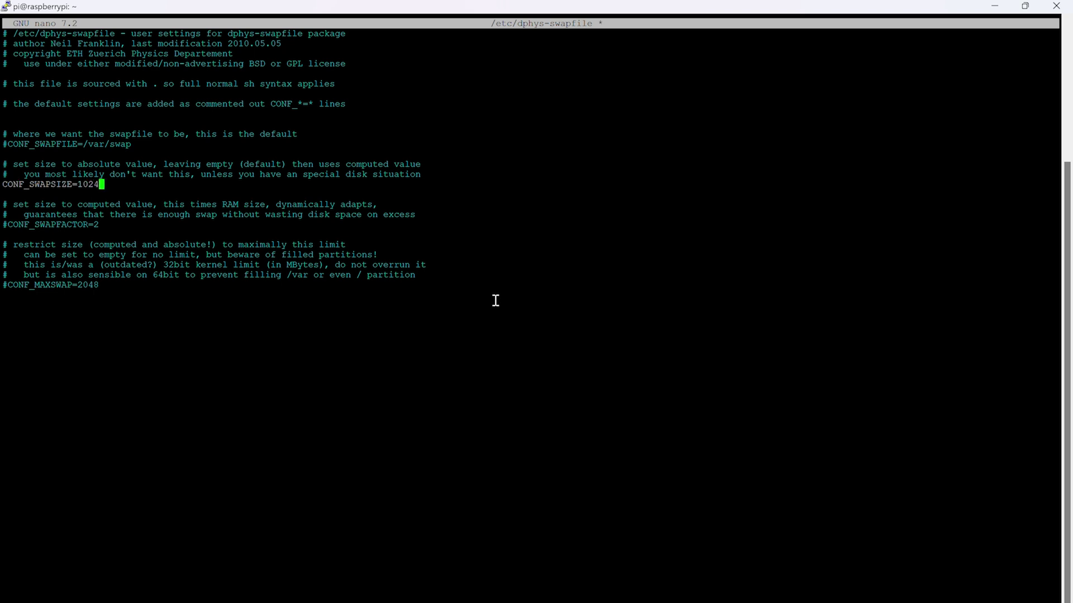
{"action": "key", "text": "ctrl+x"}
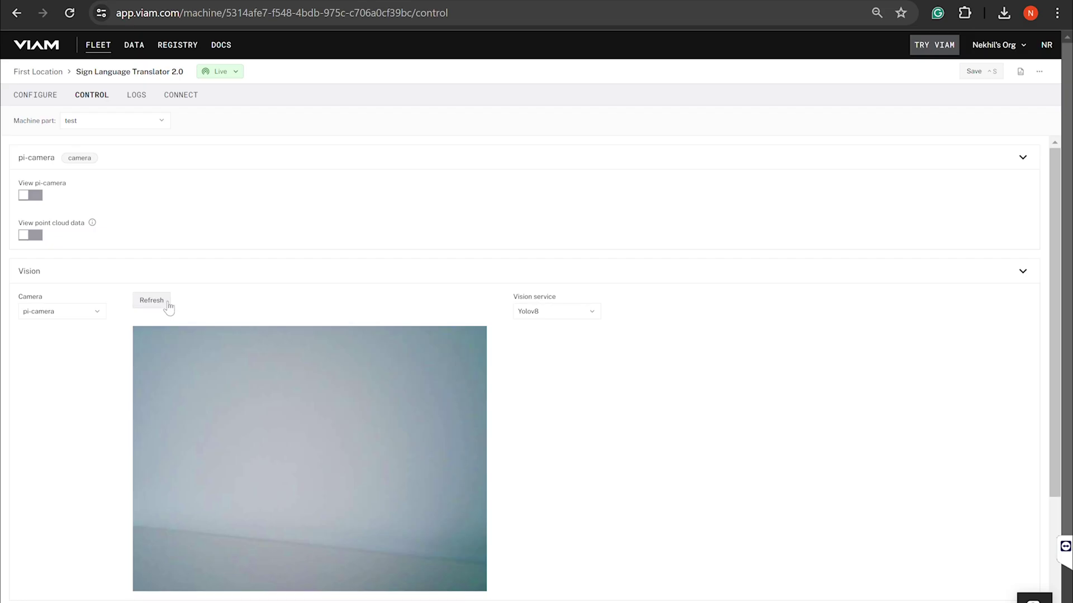
Refresh the pi-camera image so Yolov8 detects the hand sign V at about 0.91 confidence.
{"action": "left_click", "coordinate": [165, 306]}
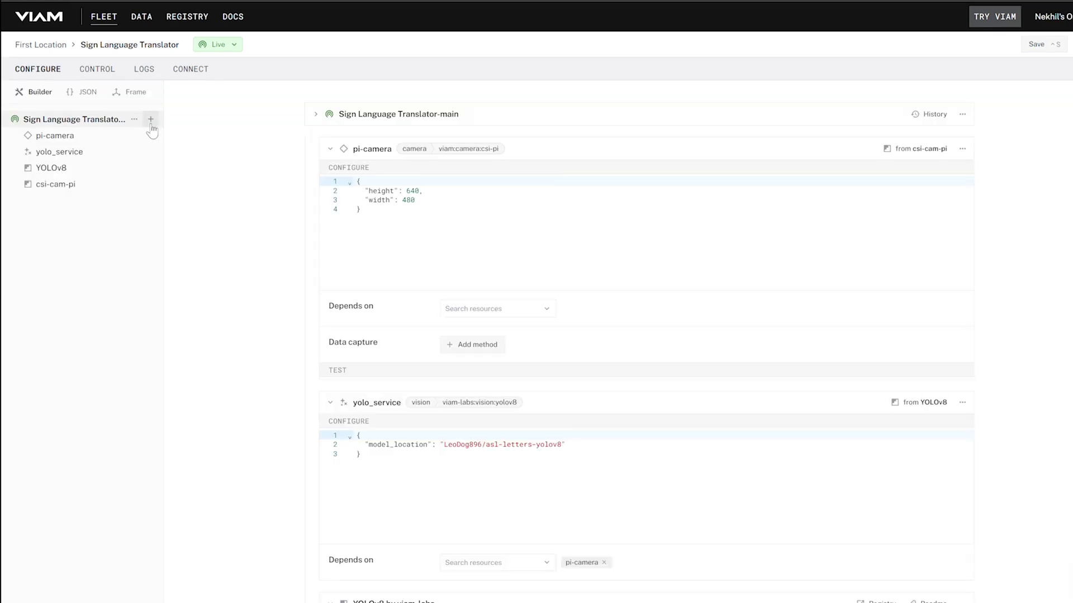
Add the speechio speech module and create it as a service named tts.
{"action": "left_click", "coordinate": [151, 119]}
{"action": "left_click", "coordinate": [169, 155]}
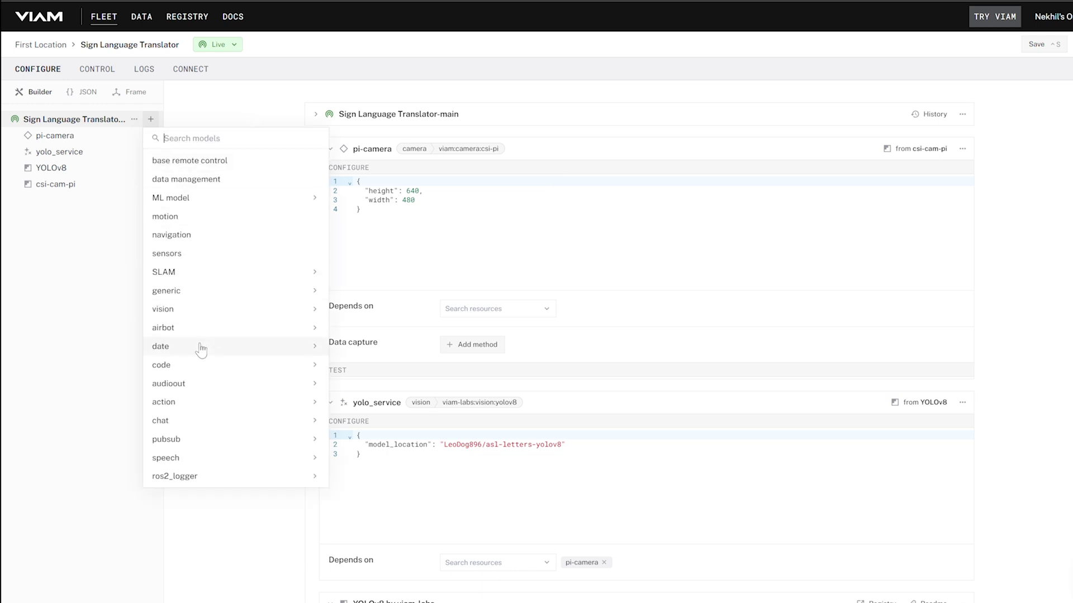
{"action": "left_click", "coordinate": [188, 463]}
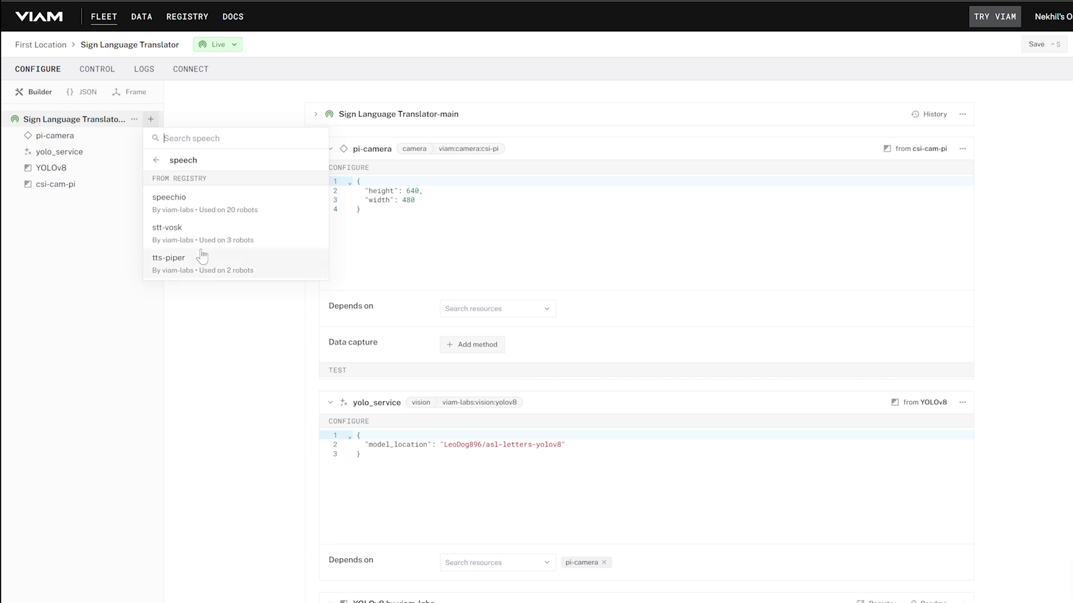
{"action": "left_click", "coordinate": [201, 210]}
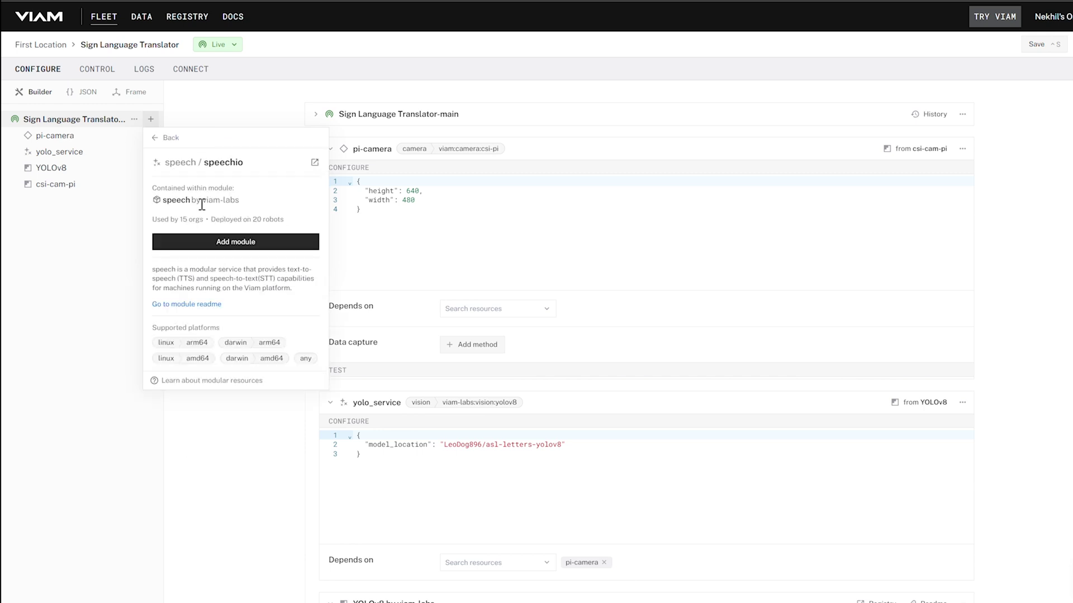
{"action": "left_click", "coordinate": [214, 244]}
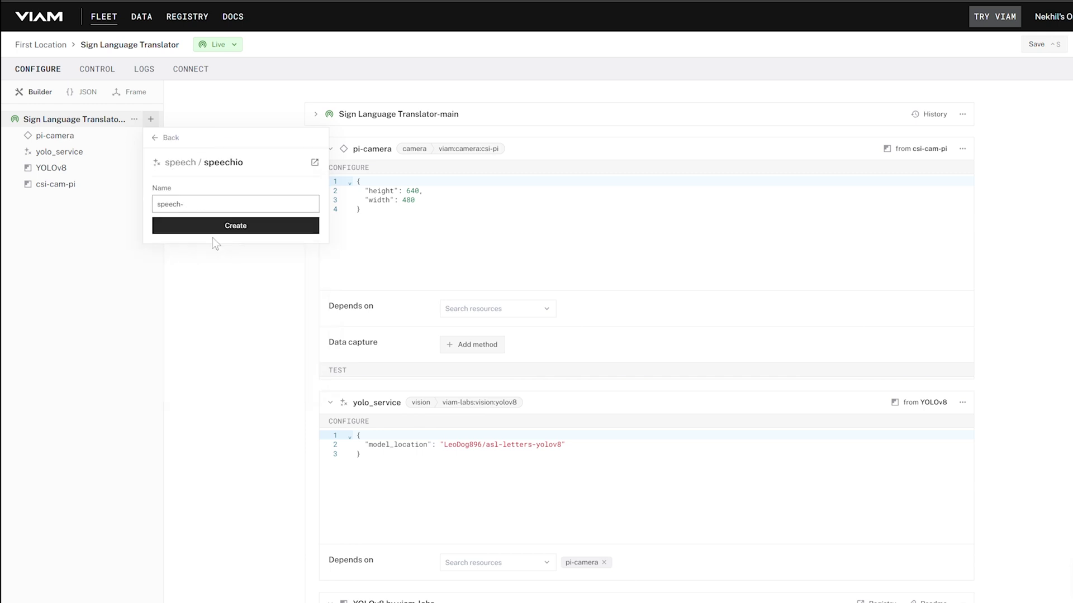
{"action": "key", "text": "BackSpace"}
{"action": "key", "text": "BackSpace"}
{"action": "key", "text": "BackSpace"}
{"action": "type", "text": "tts"}
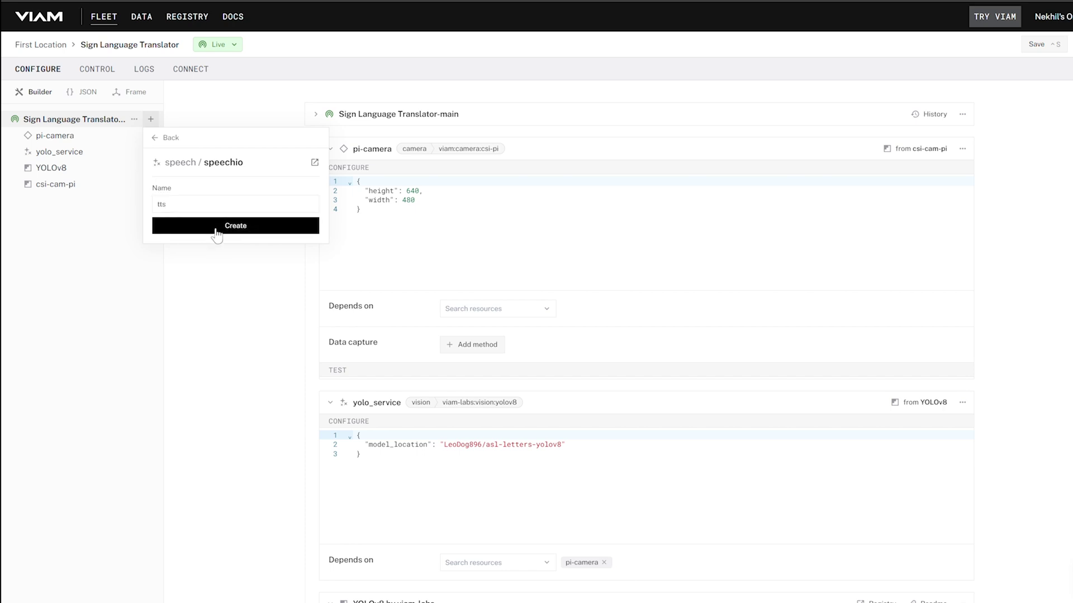
{"action": "left_click", "coordinate": [216, 233]}
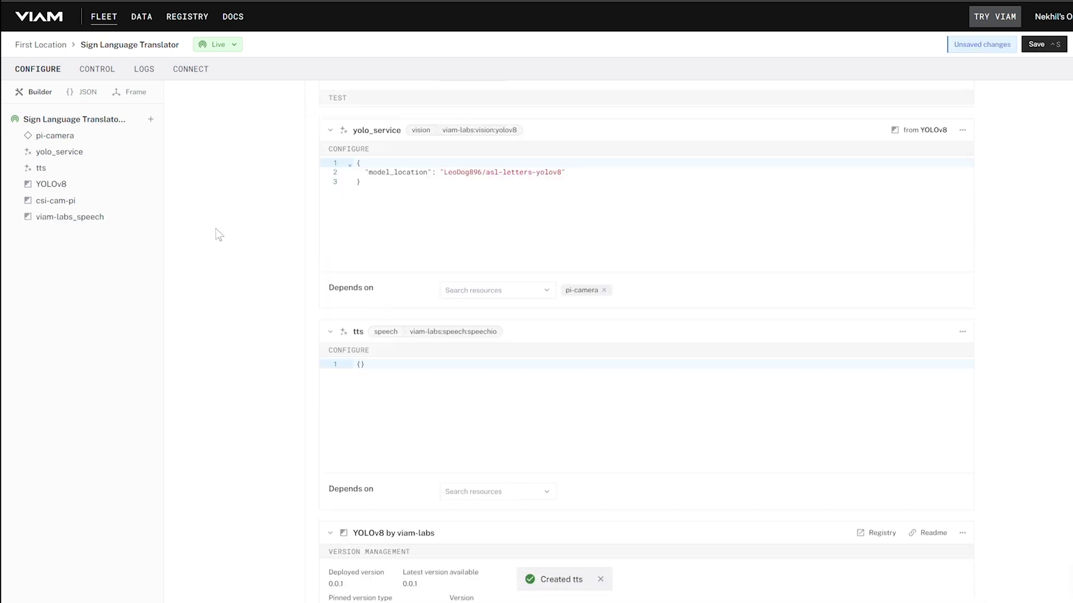
{"action": "scroll", "coordinate": [315, 279], "scroll_direction": "up", "scroll_amount": 2}
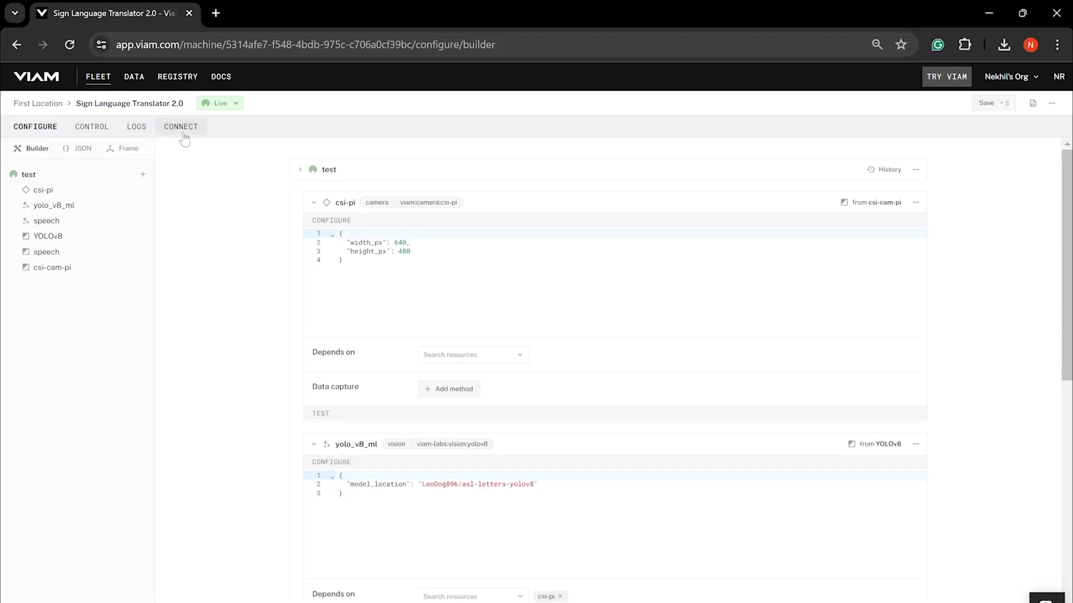
From the Python code sample, create a virtual environment in the Pi terminal.
{"action": "left_click", "coordinate": [183, 133]}
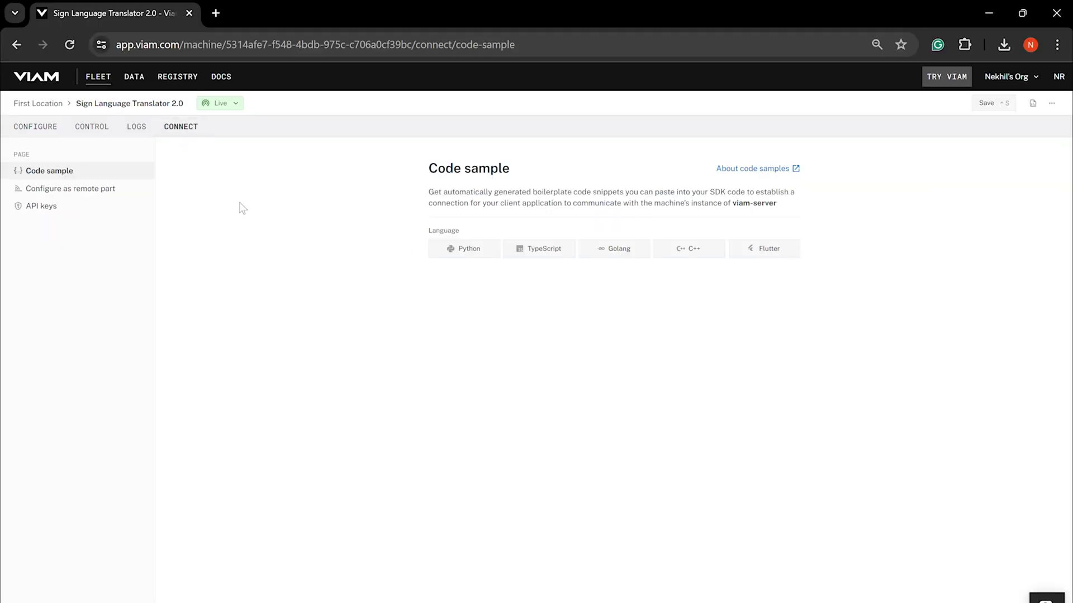
{"action": "left_click", "coordinate": [456, 251]}
{"action": "scroll", "coordinate": [456, 255], "scroll_direction": "down", "scroll_amount": 2}
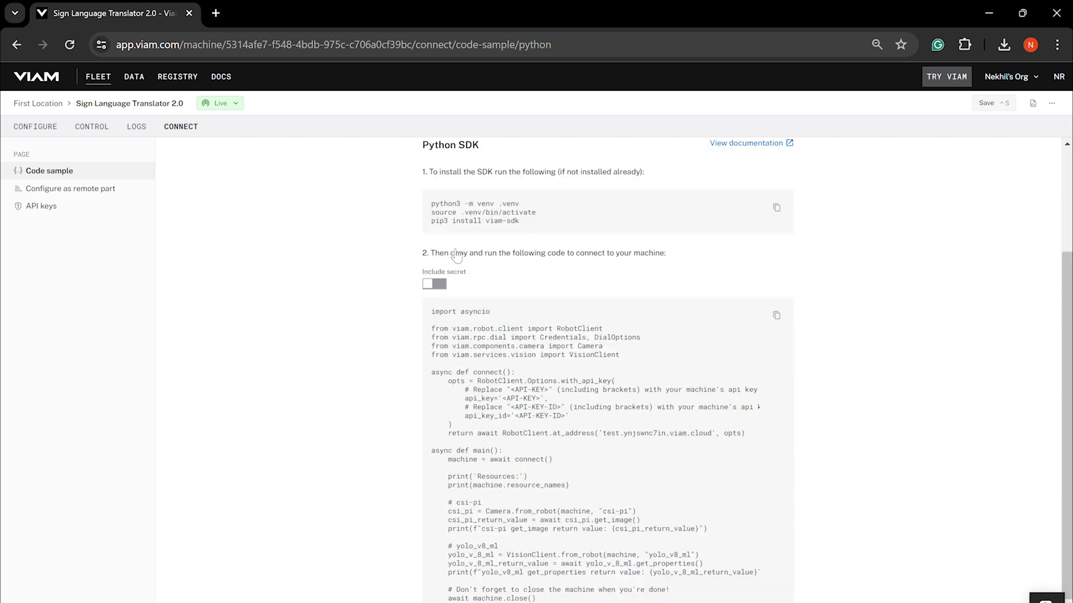
{"action": "scroll", "coordinate": [456, 255], "scroll_direction": "down", "scroll_amount": 1}
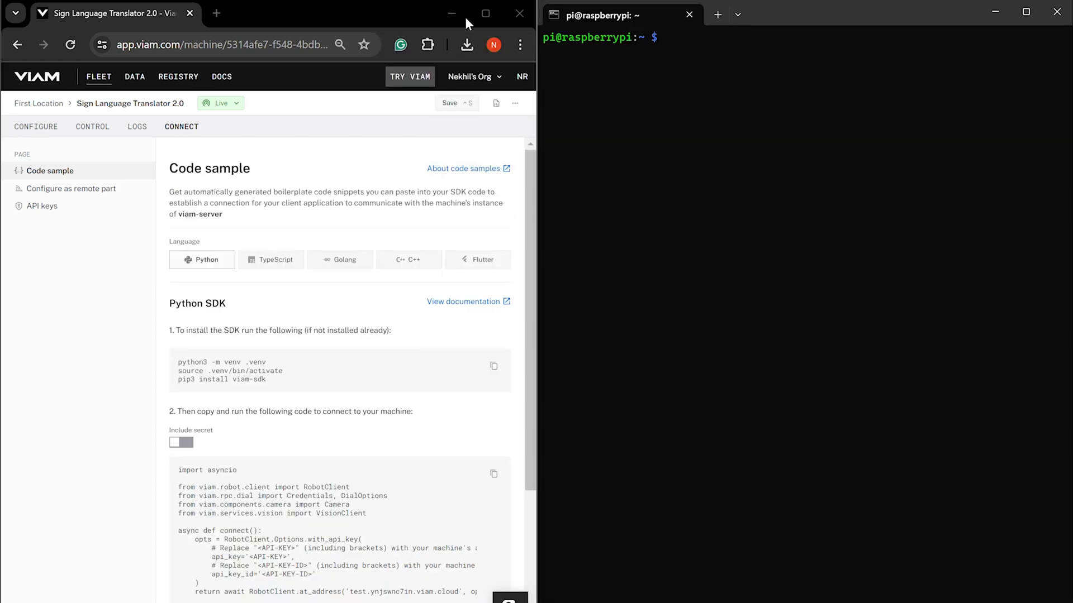
{"action": "right_click", "coordinate": [189, 363]}
{"action": "left_click", "coordinate": [252, 376]}
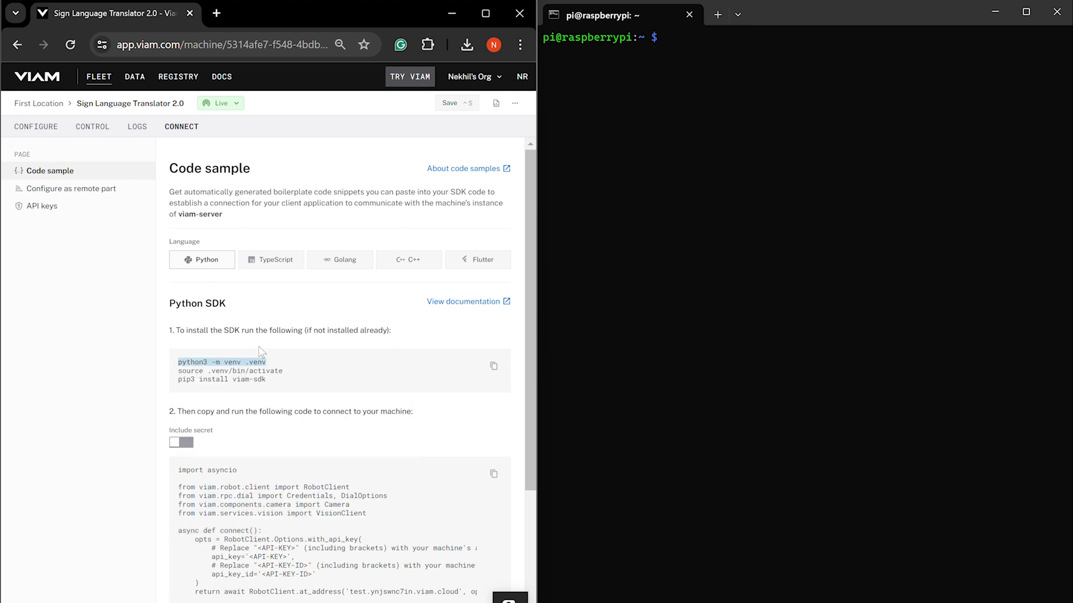
{"action": "right_click", "coordinate": [679, 34]}
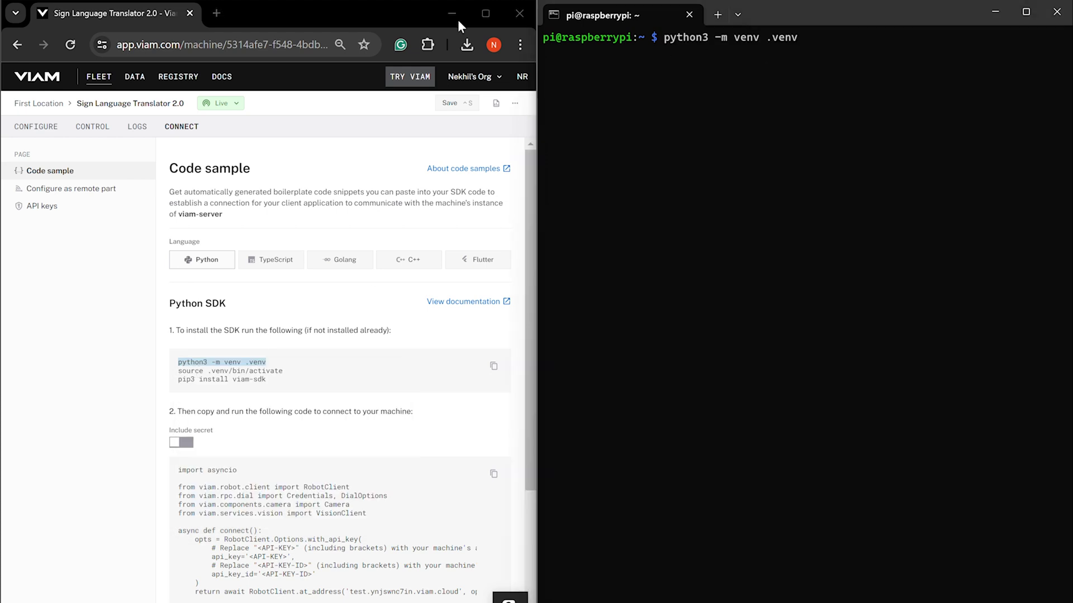
{"action": "key", "text": "Return"}
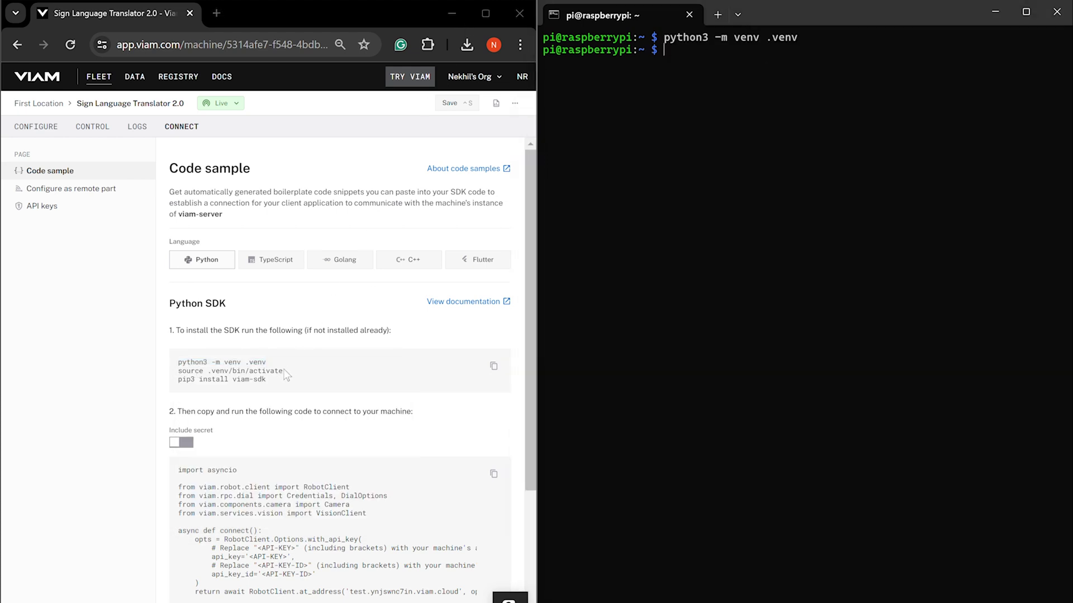
Activate the virtual environment and install viam-sdk in the Pi terminal.
{"action": "right_click", "coordinate": [193, 375]}
{"action": "left_click", "coordinate": [211, 388]}
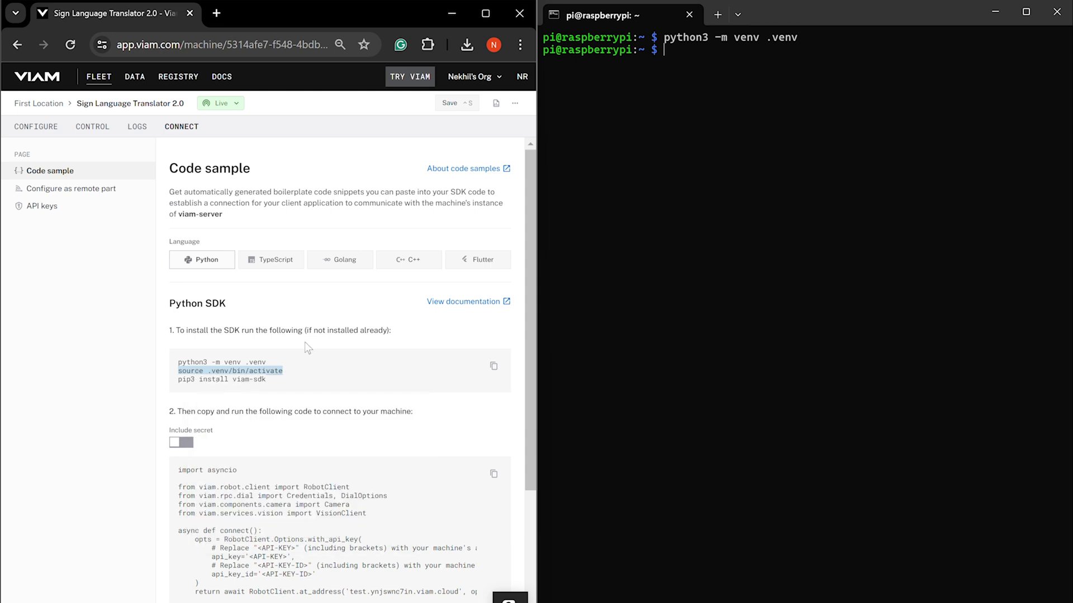
{"action": "right_click", "coordinate": [670, 52]}
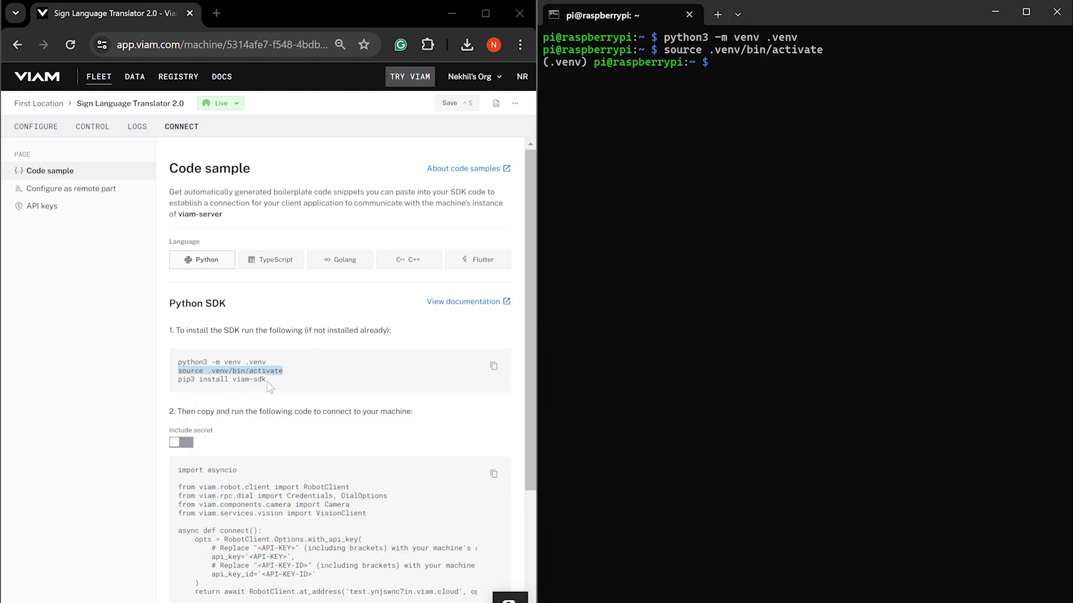
{"action": "right_click", "coordinate": [194, 376]}
{"action": "left_click", "coordinate": [216, 393]}
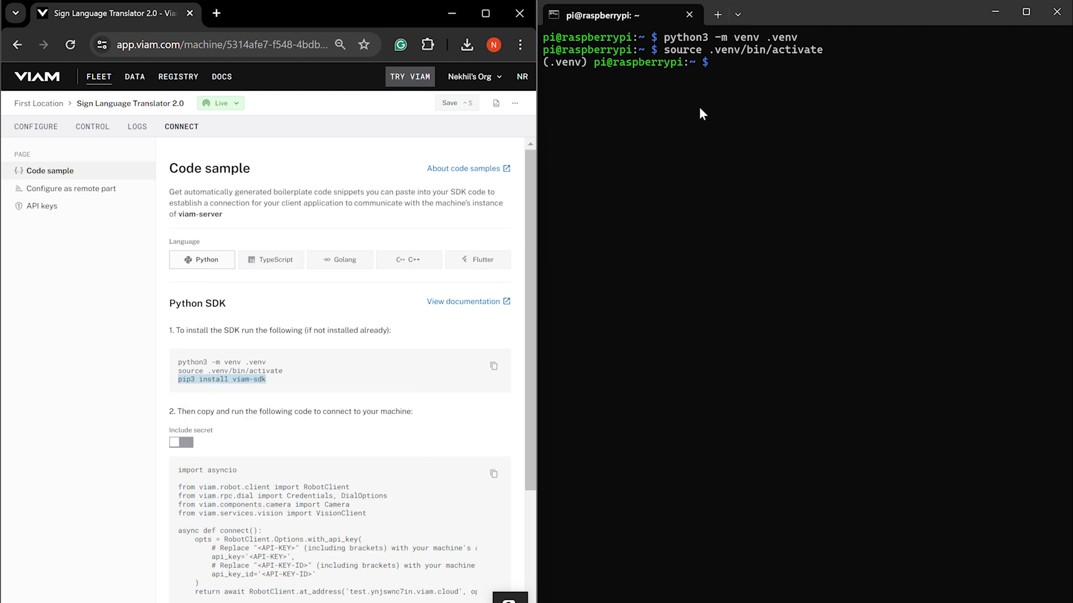
{"action": "right_click", "coordinate": [738, 72]}
{"action": "key", "text": "Return"}
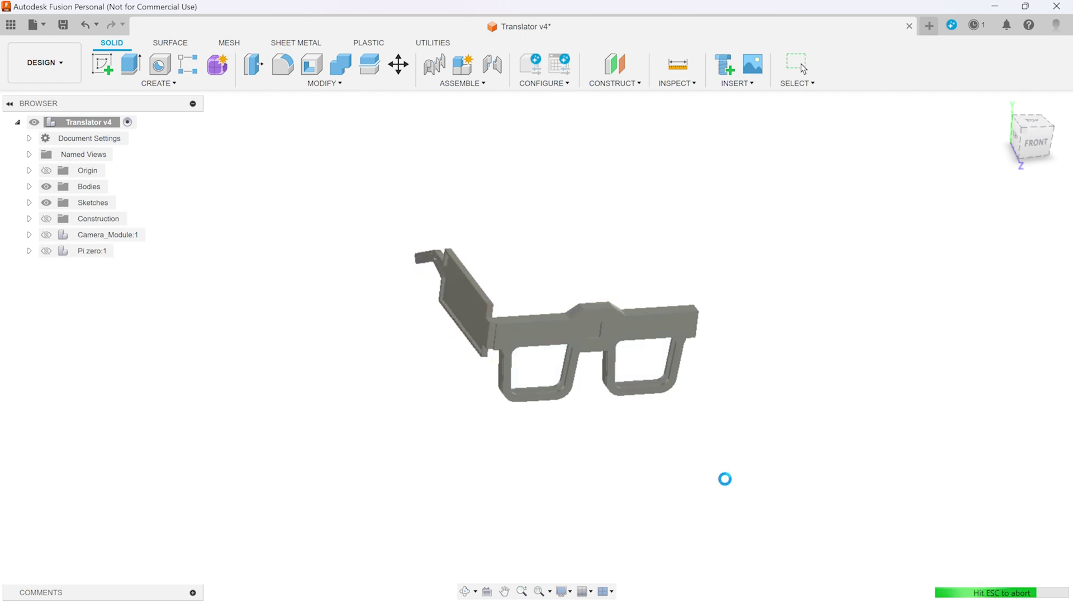
Orbit the glasses case to a side view to inspect the temple-arm housings.
{"action": "mouse_move", "coordinate": [725, 479]}
{"action": "left_mouse_down"}
{"action": "mouse_move", "coordinate": [448, 458]}
{"action": "mouse_move", "coordinate": [596, 371]}
{"action": "mouse_move", "coordinate": [659, 407]}
{"action": "mouse_move", "coordinate": [578, 336]}
{"action": "mouse_move", "coordinate": [637, 366]}
{"action": "left_mouse_up"}
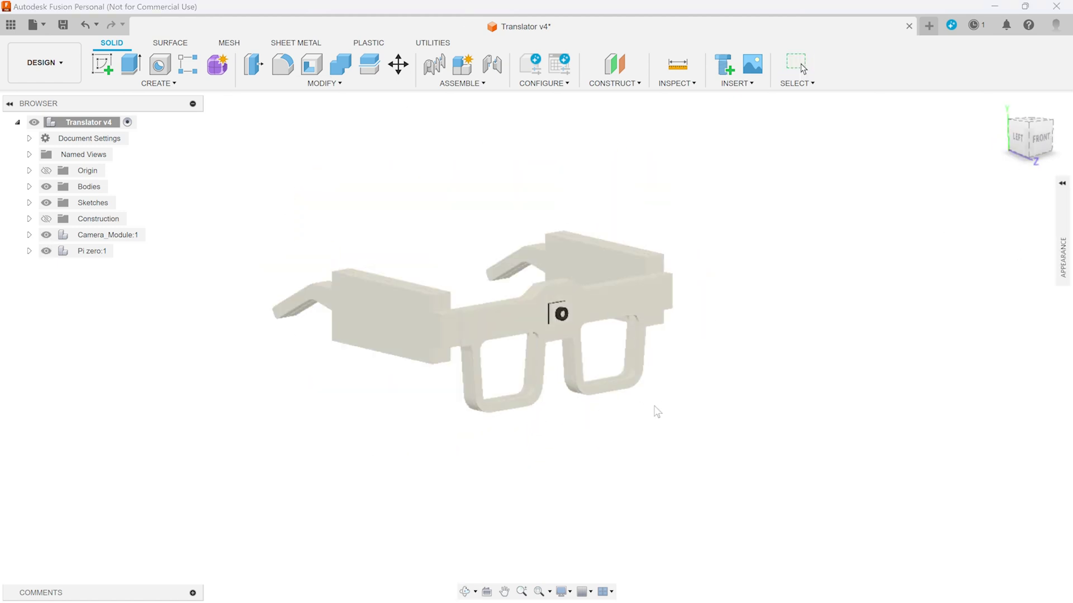